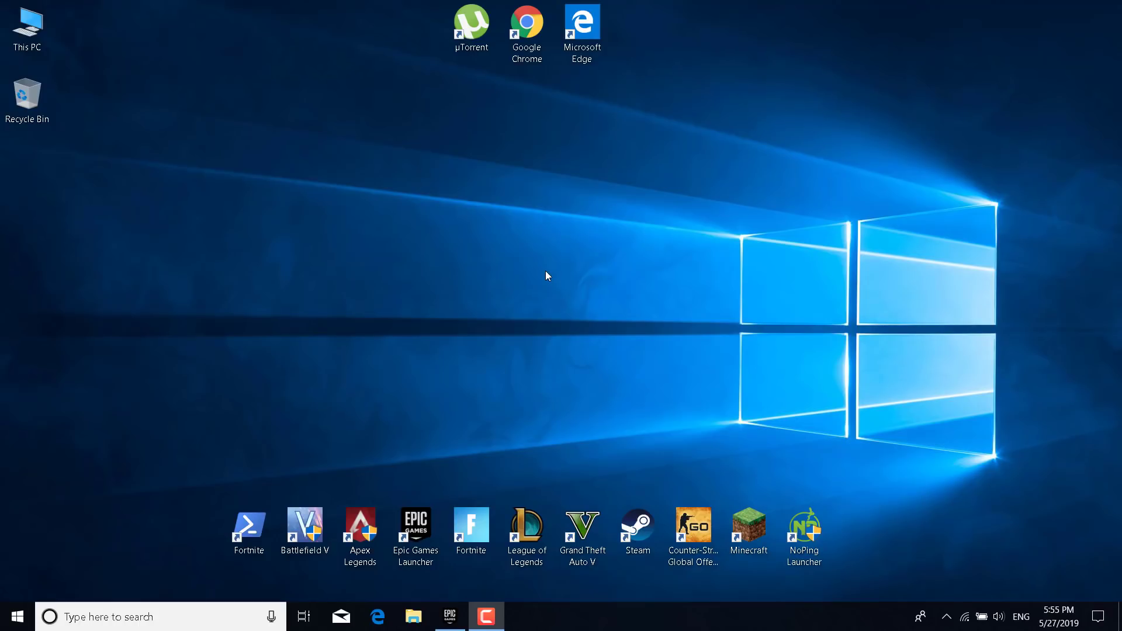
Step: Browse from This PC to C:\Program Files\Epic Games\Fortnite\FortniteGame\Binaries\Win64 and scroll to the executables
double_click(34, 32)
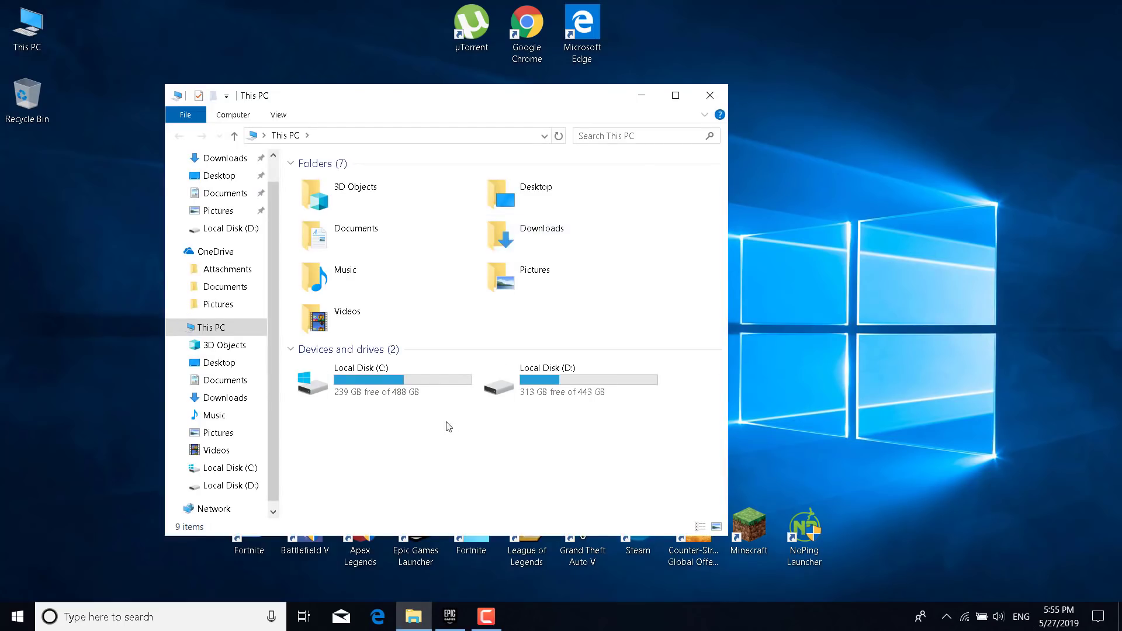
double_click(421, 386)
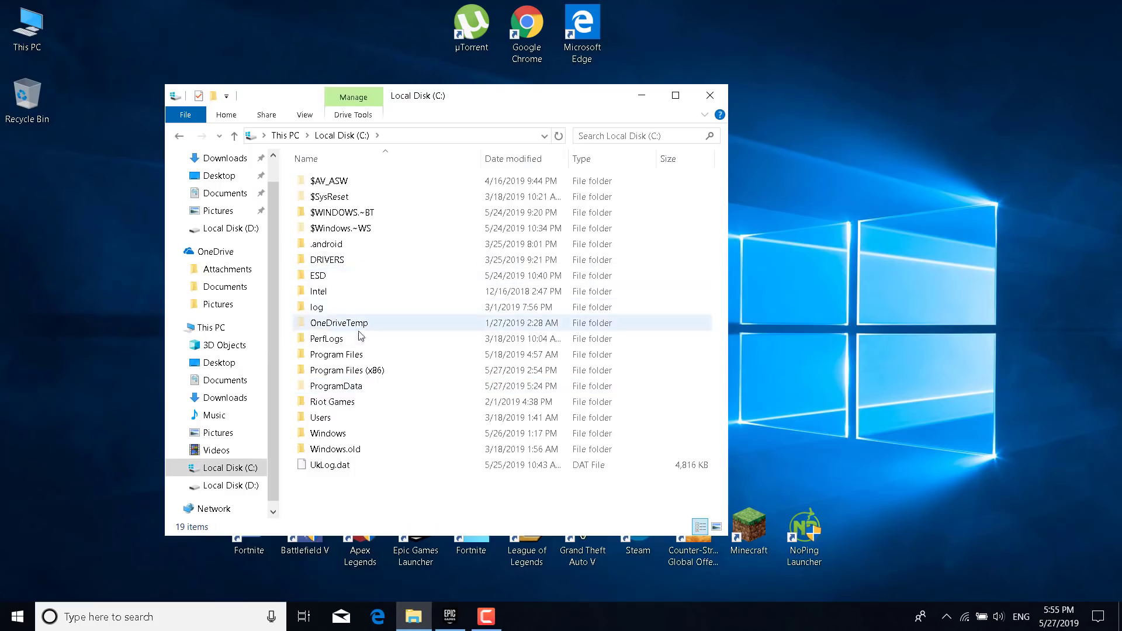
double_click(352, 361)
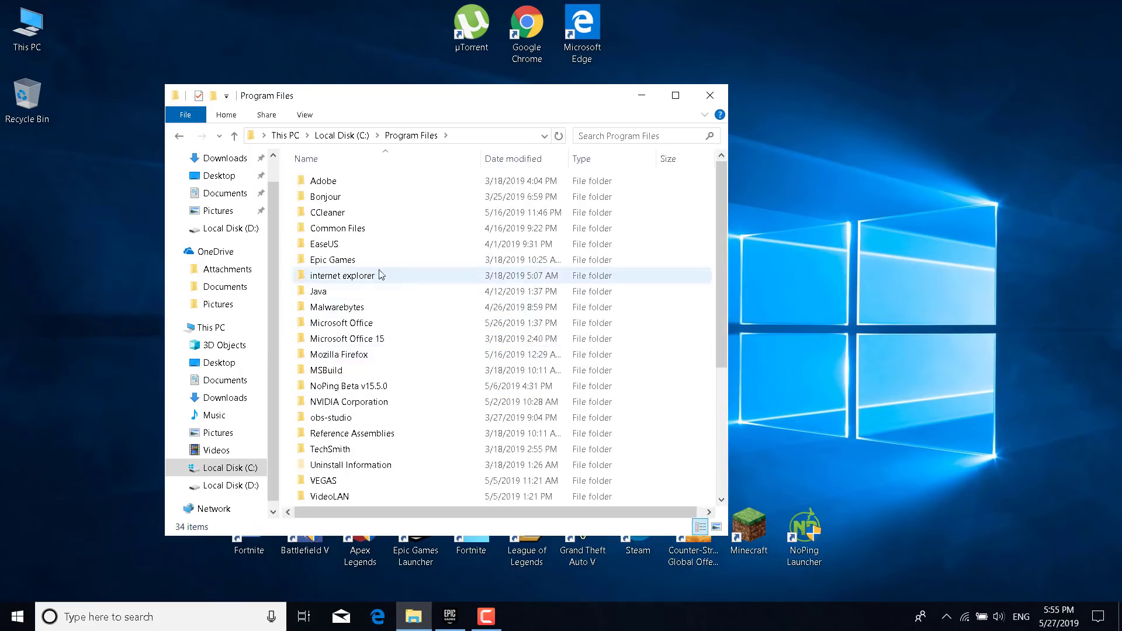
double_click(352, 260)
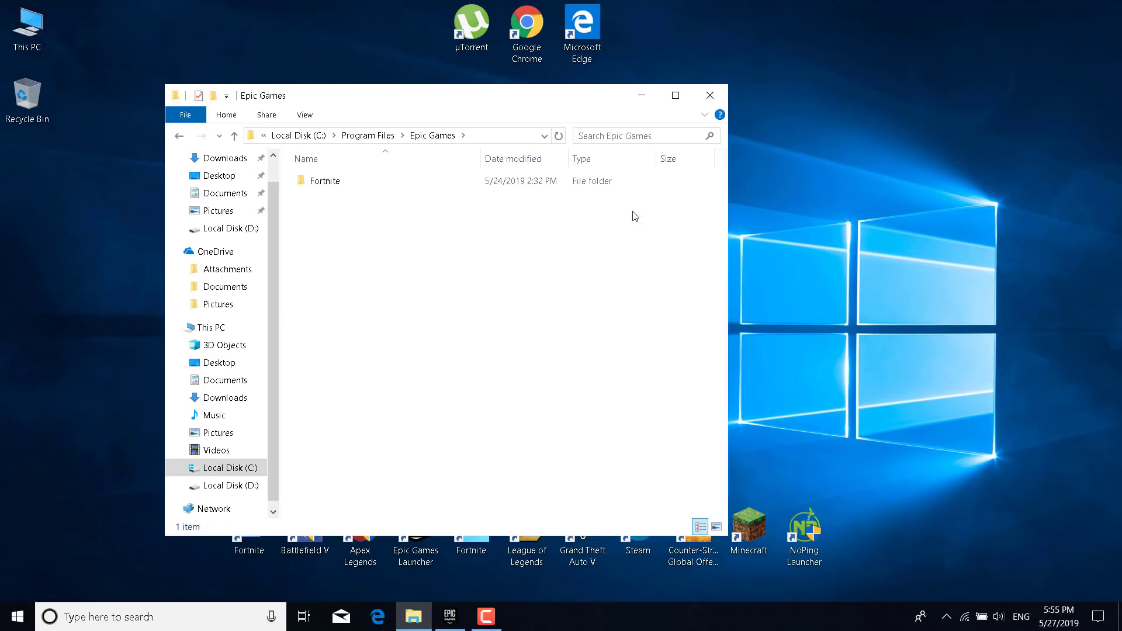
double_click(608, 186)
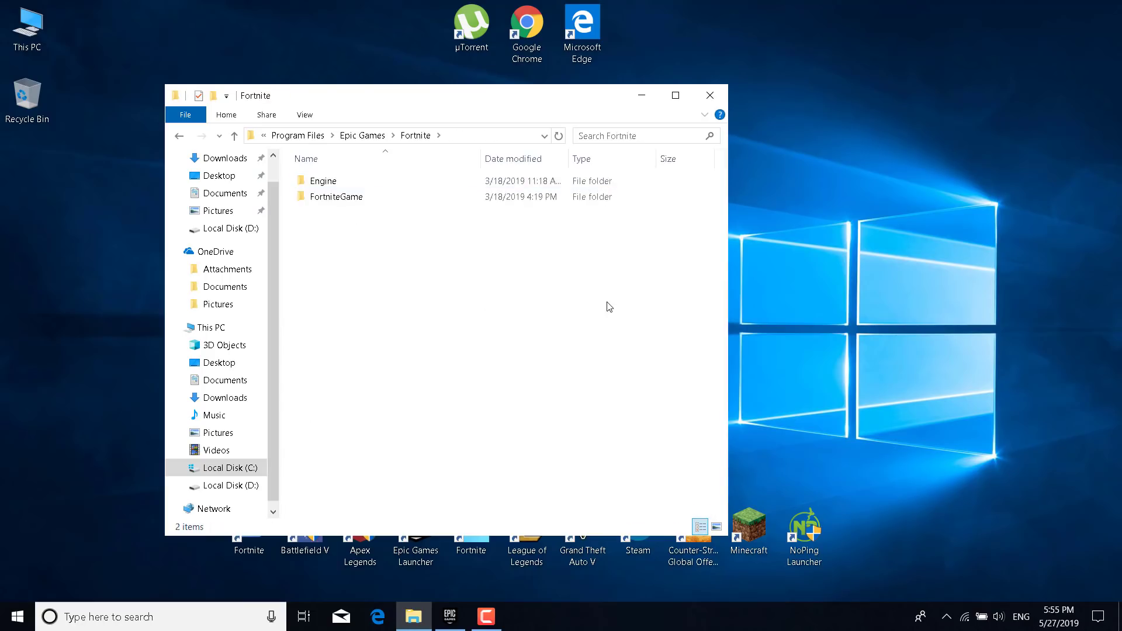
left_click(602, 202)
double_click(602, 197)
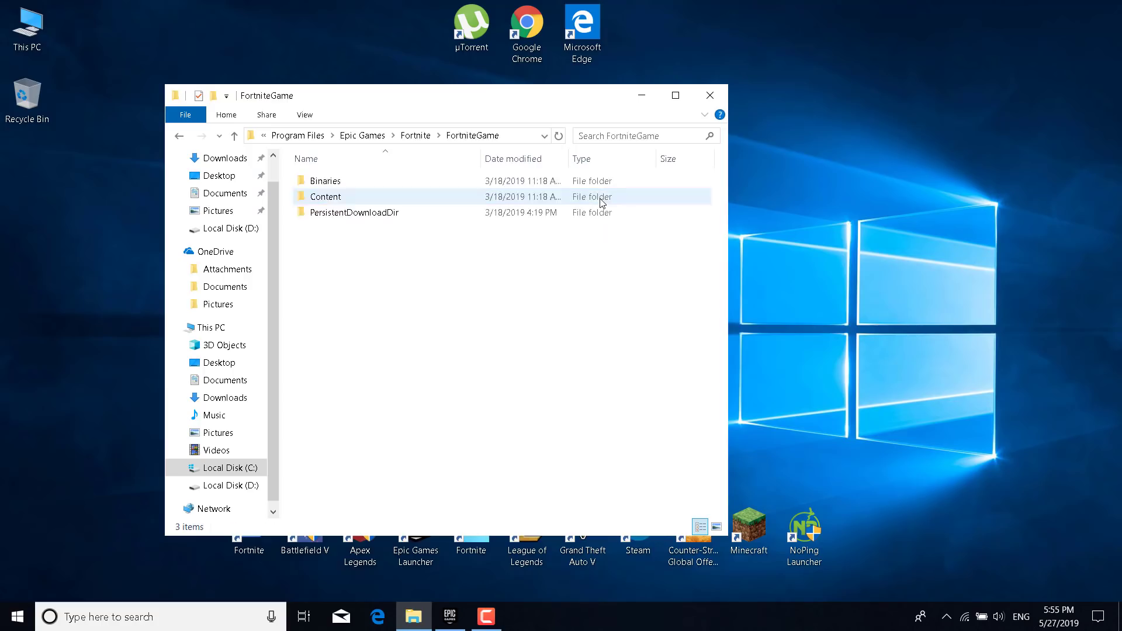
double_click(590, 181)
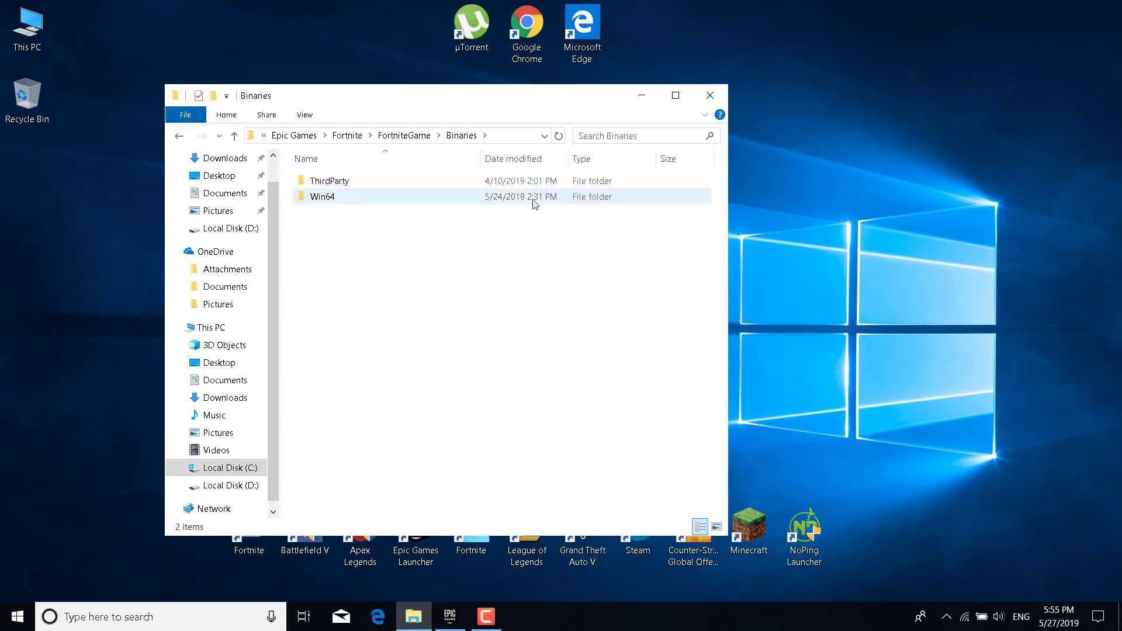
double_click(491, 199)
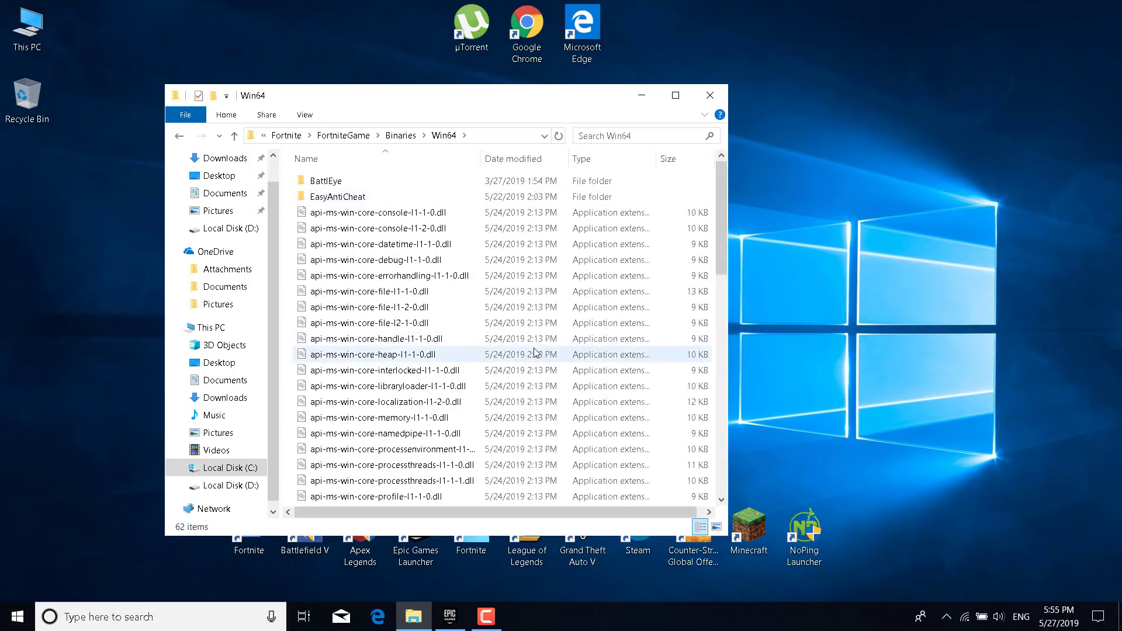
scroll(530, 328, "down", 3)
scroll(530, 319, "down", 9)
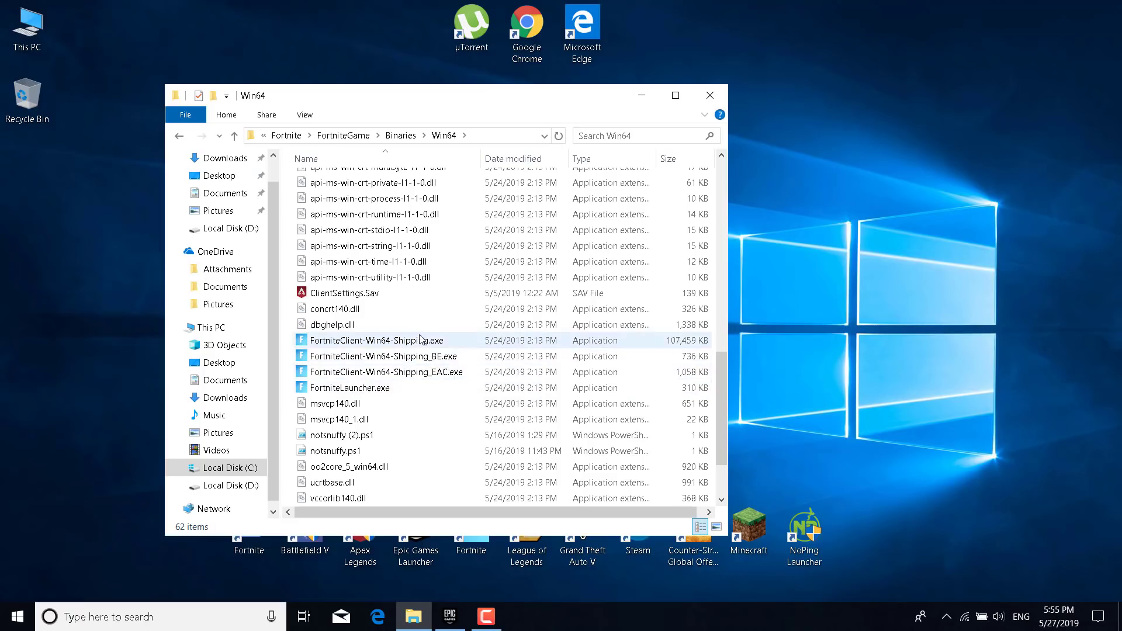
Step: Set FortniteClient-Win64-Shipping.exe to Windows 8 compatibility mode in its Properties and apply
right_click(397, 345)
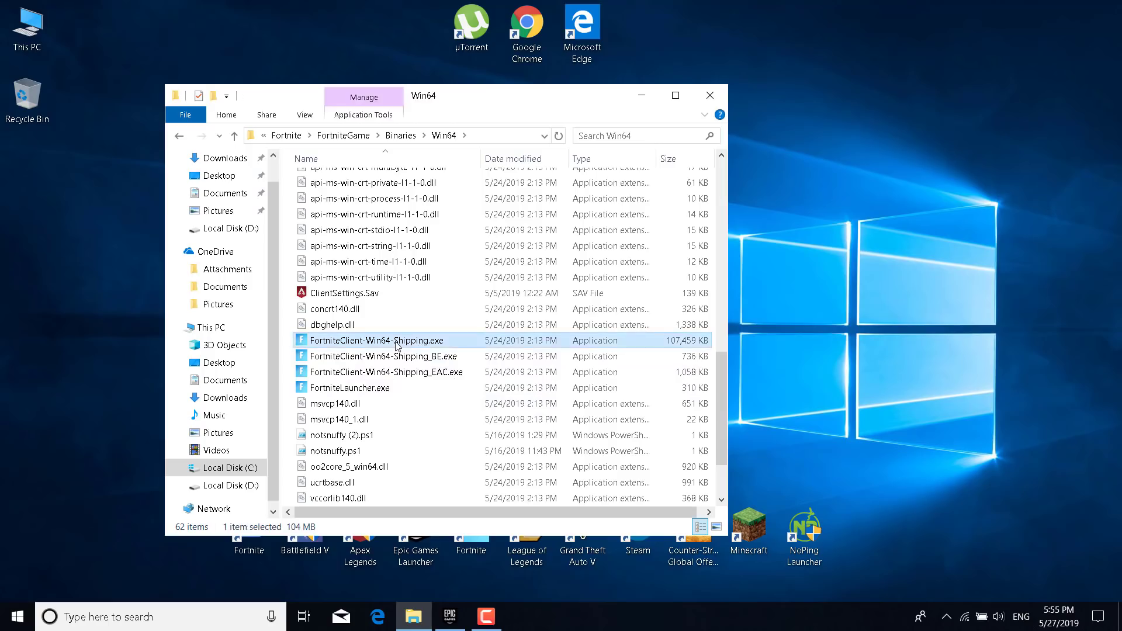
left_click(450, 590)
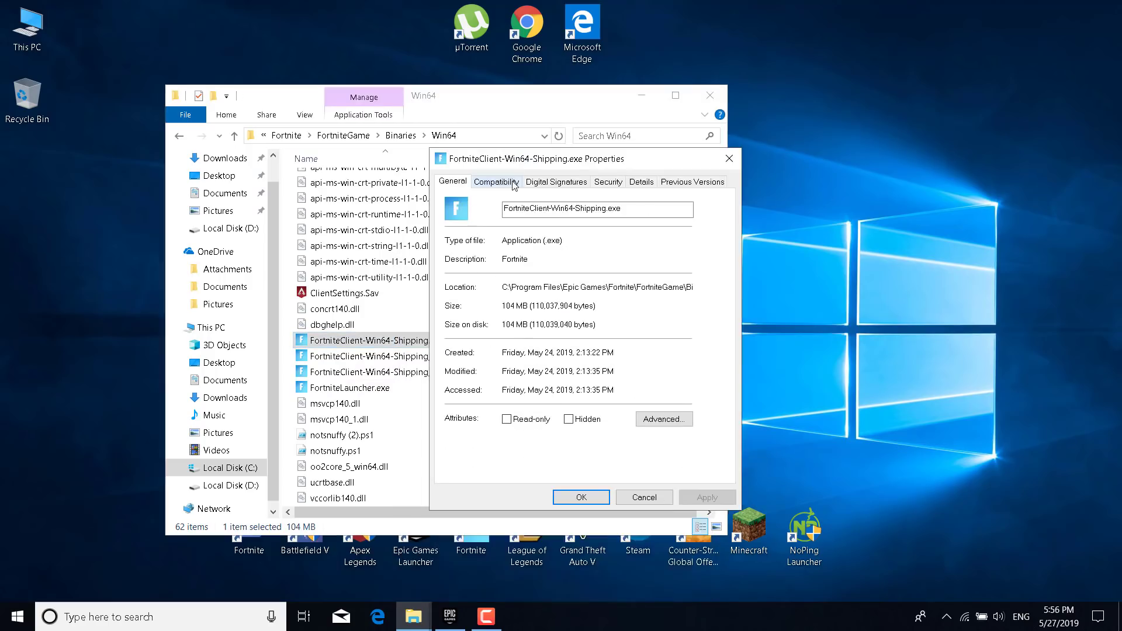
left_click(496, 183)
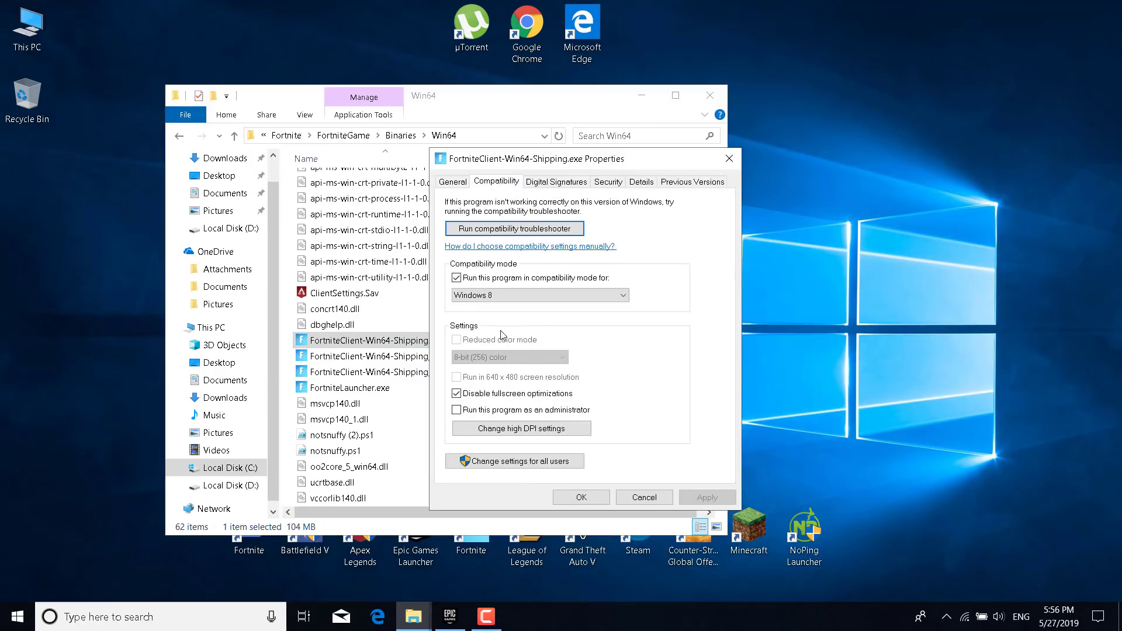
left_click(459, 279)
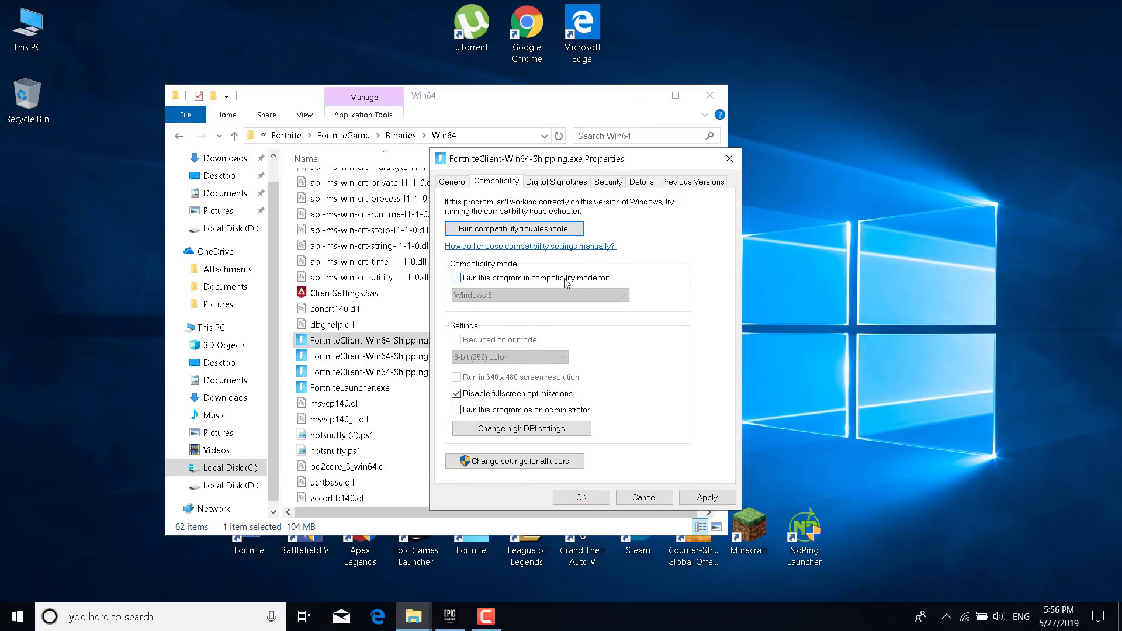
left_click(474, 279)
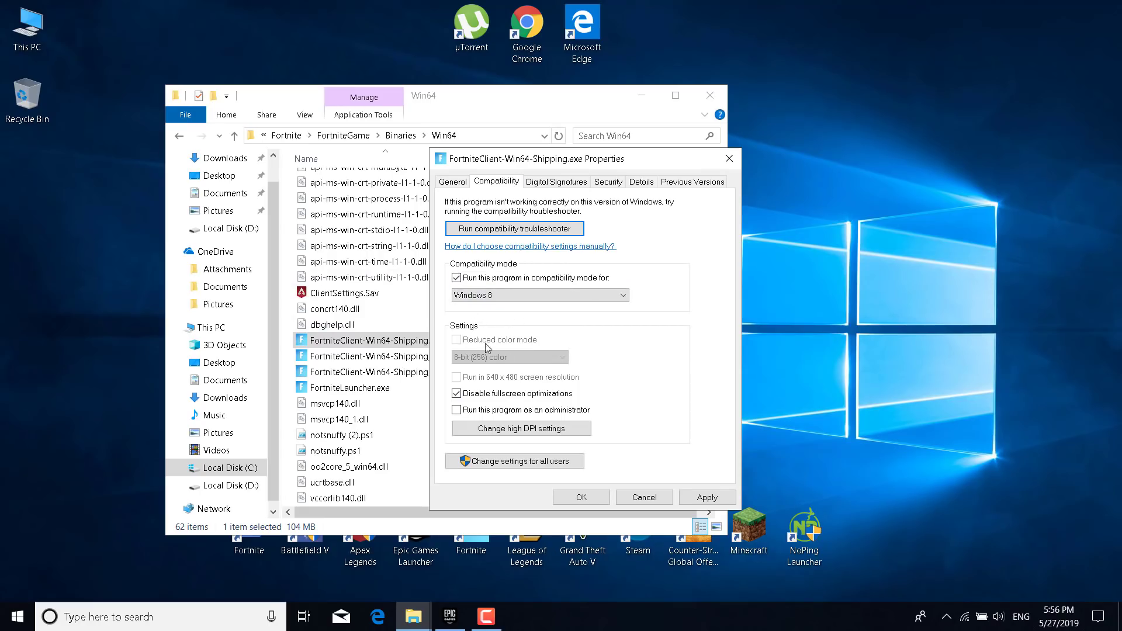
left_click(476, 414)
left_click(704, 496)
Step: Close the properties, check the BattlEye client and launcher executables, then enter the BattlEye folder
left_click(581, 497)
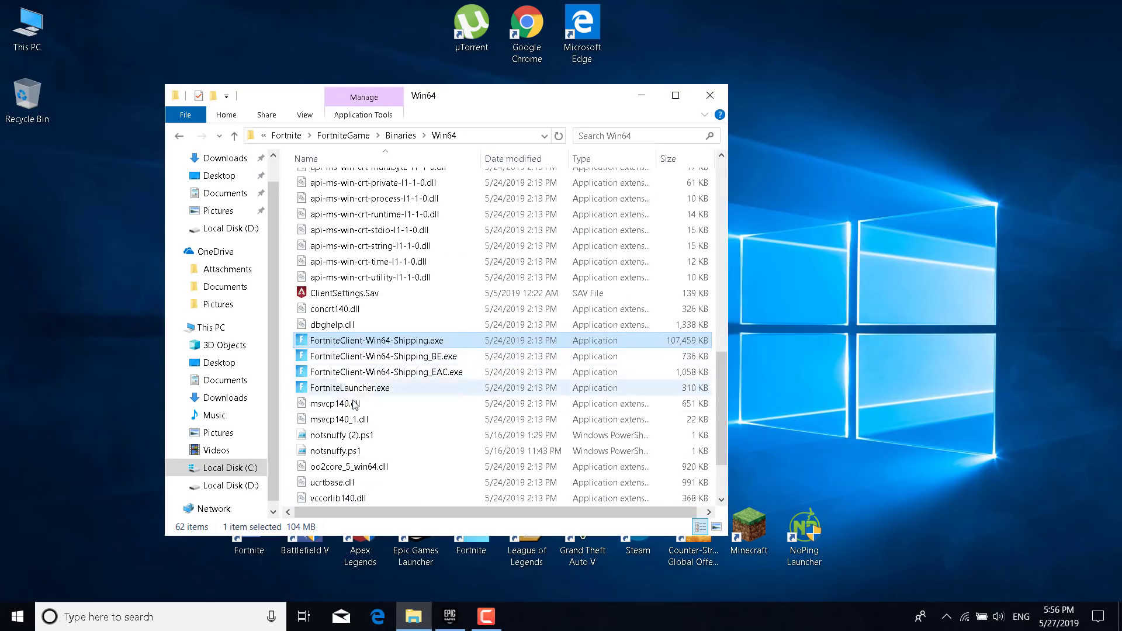
left_click(380, 361)
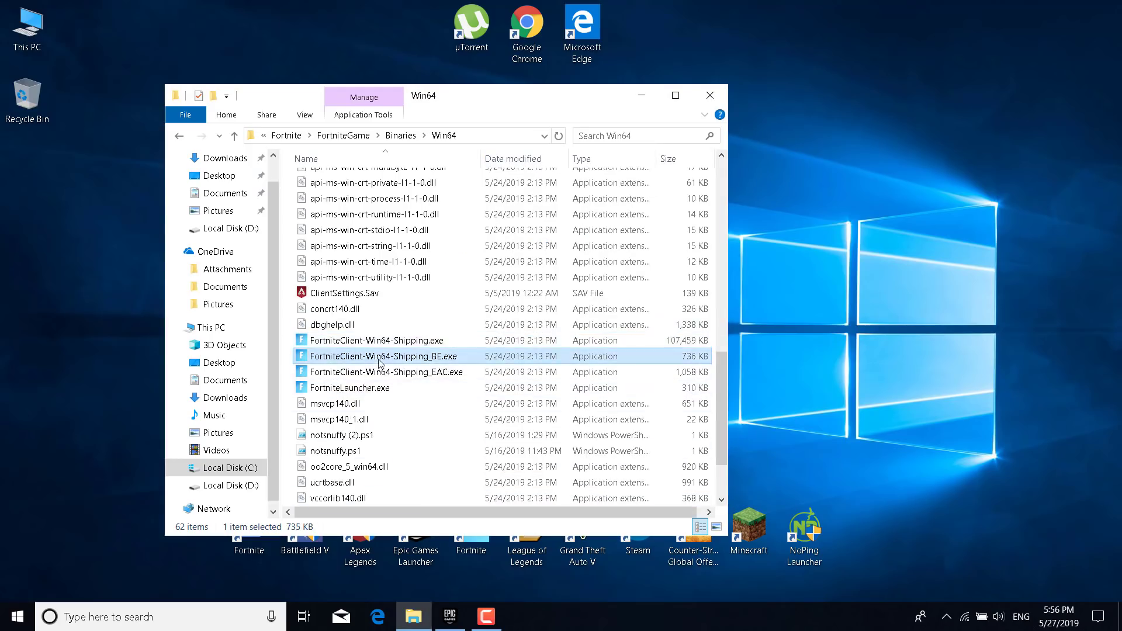
left_click(486, 394)
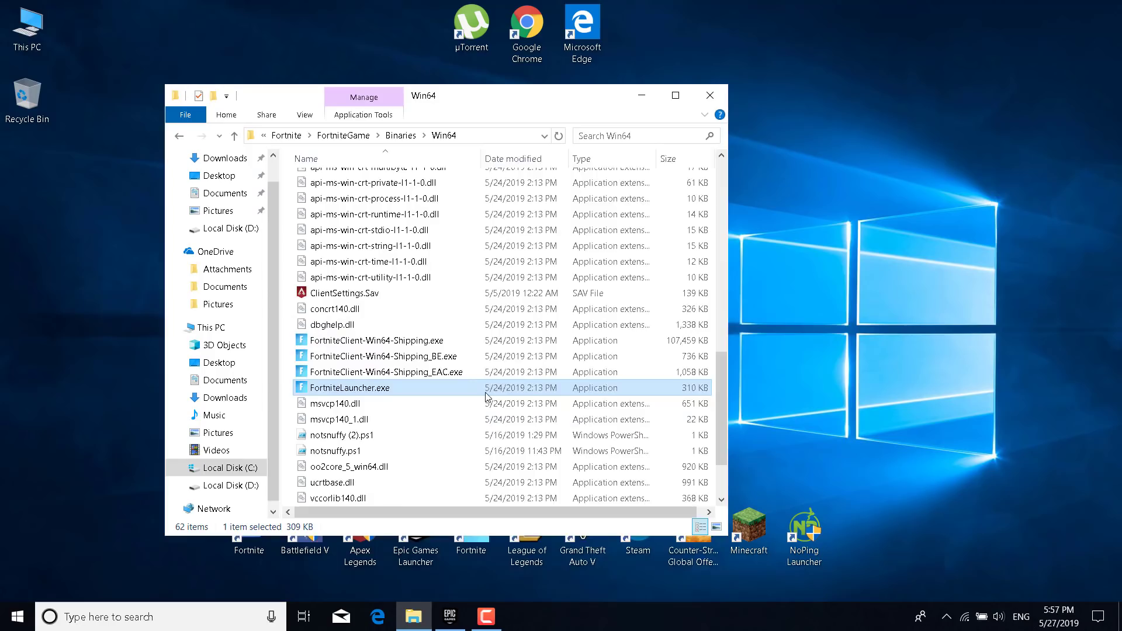
scroll(485, 396, "up", 11)
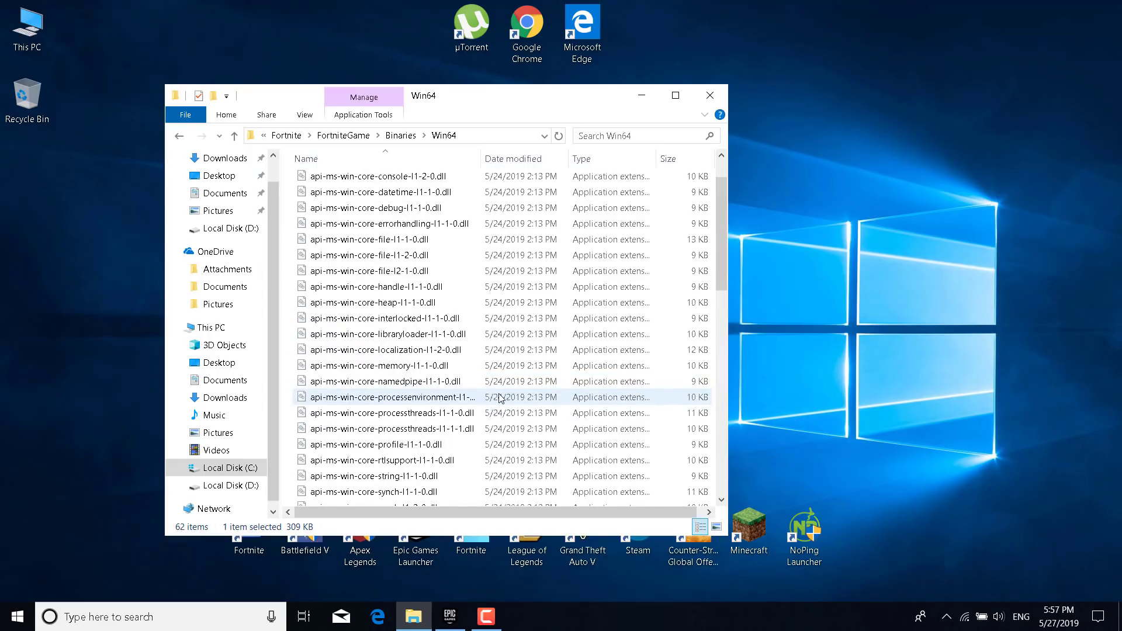
scroll(462, 341, "up", 2)
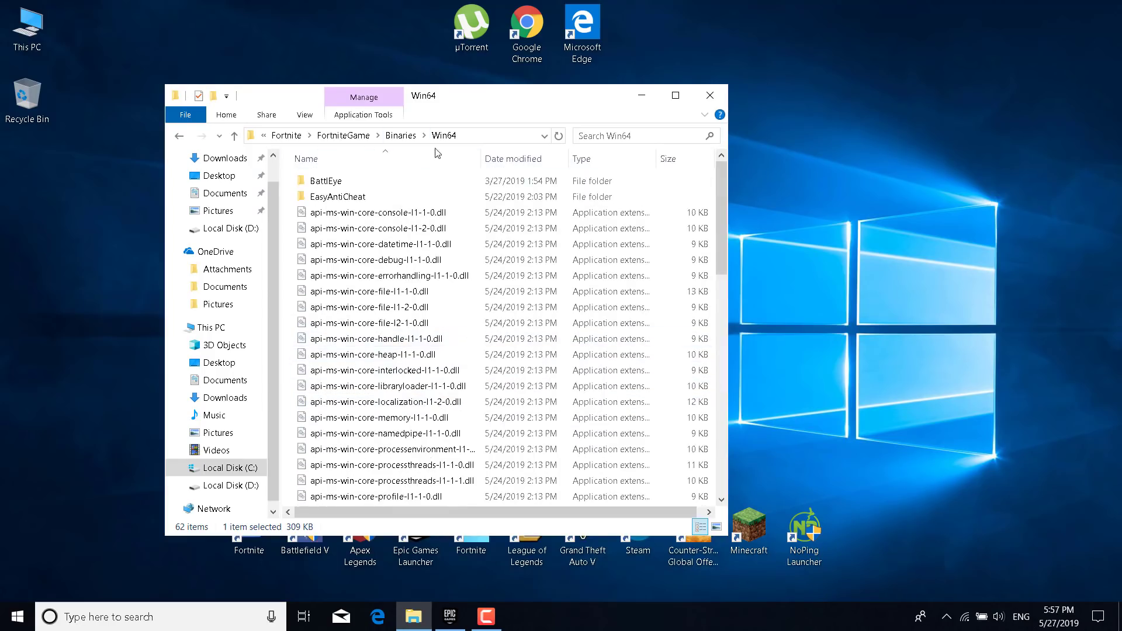
double_click(312, 181)
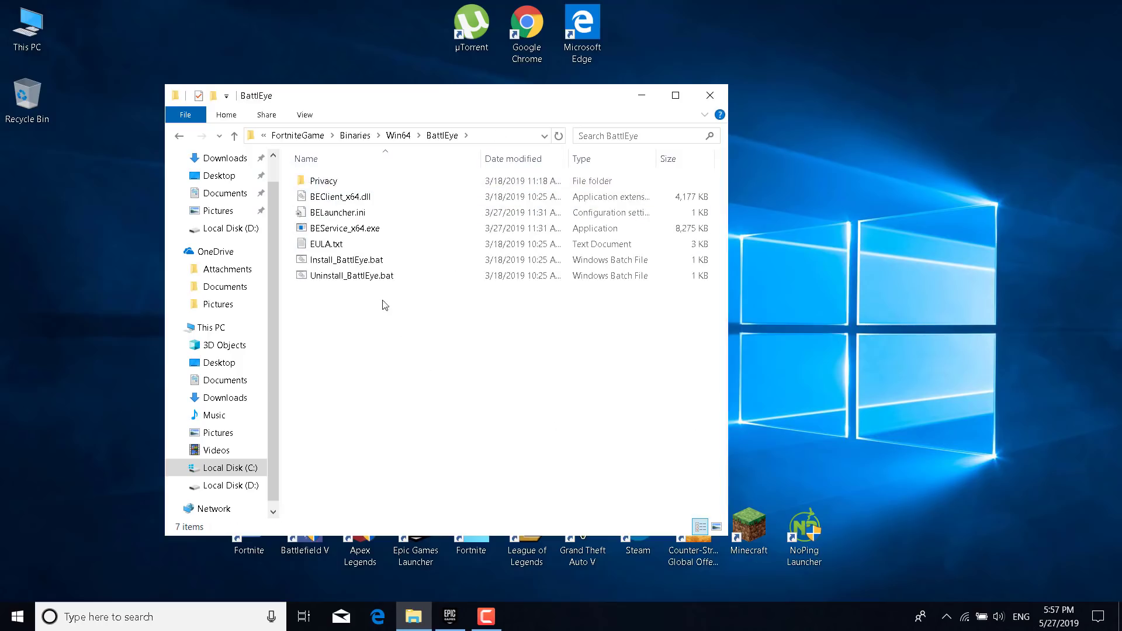
Step: Uninstall the BattlEye Service with Uninstall_BattlEye.bat, then run Install_BattlEye.bat
double_click(391, 281)
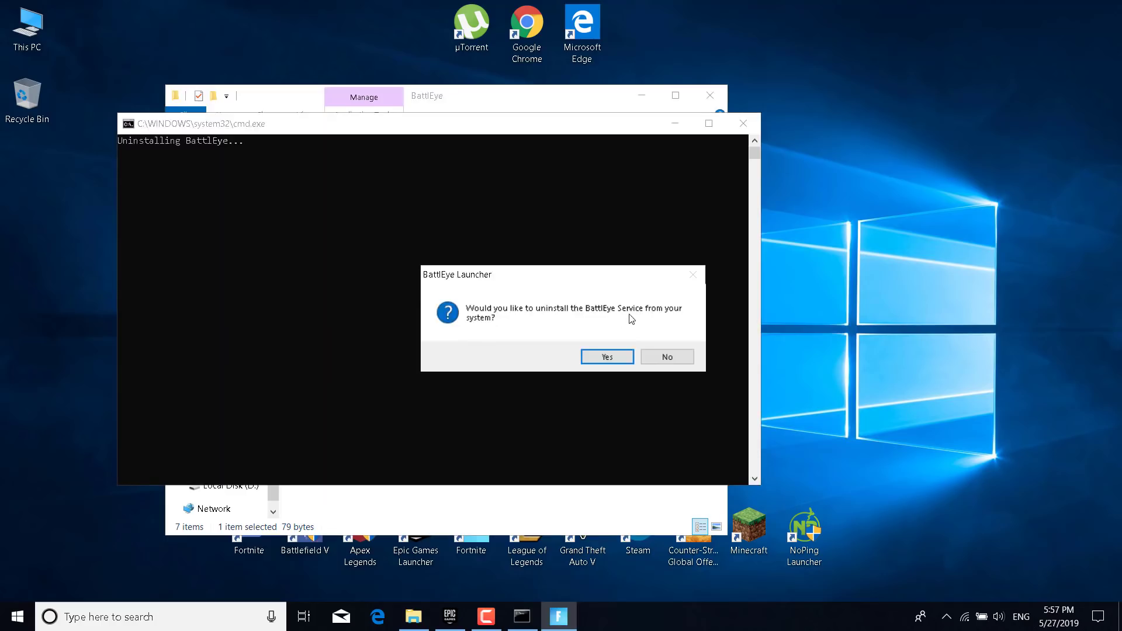
left_click(616, 358)
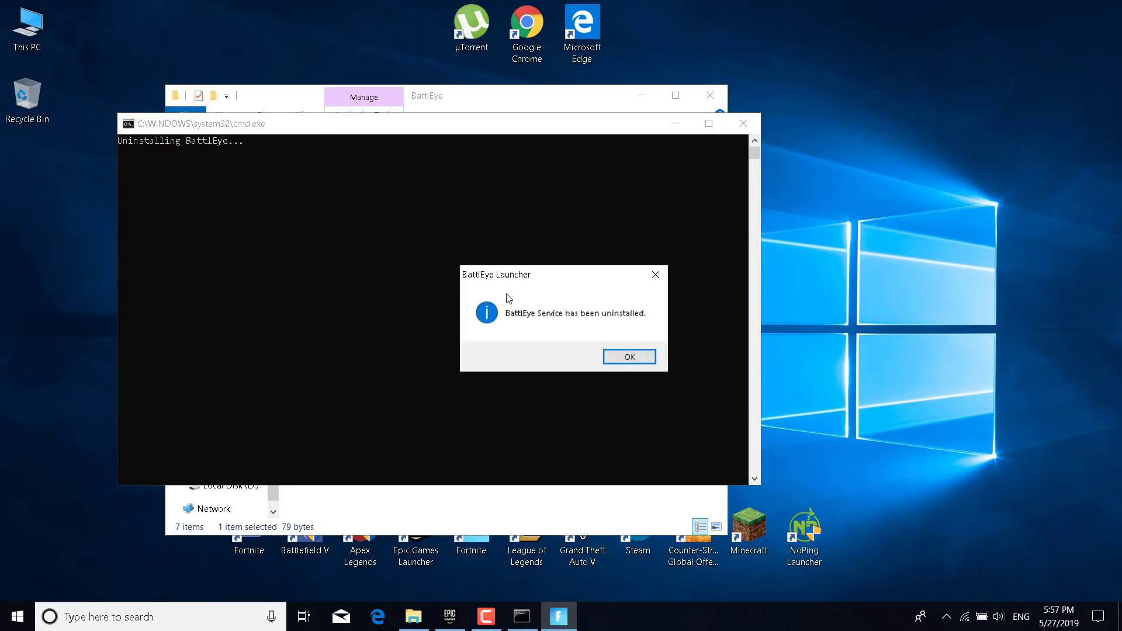
left_click(630, 356)
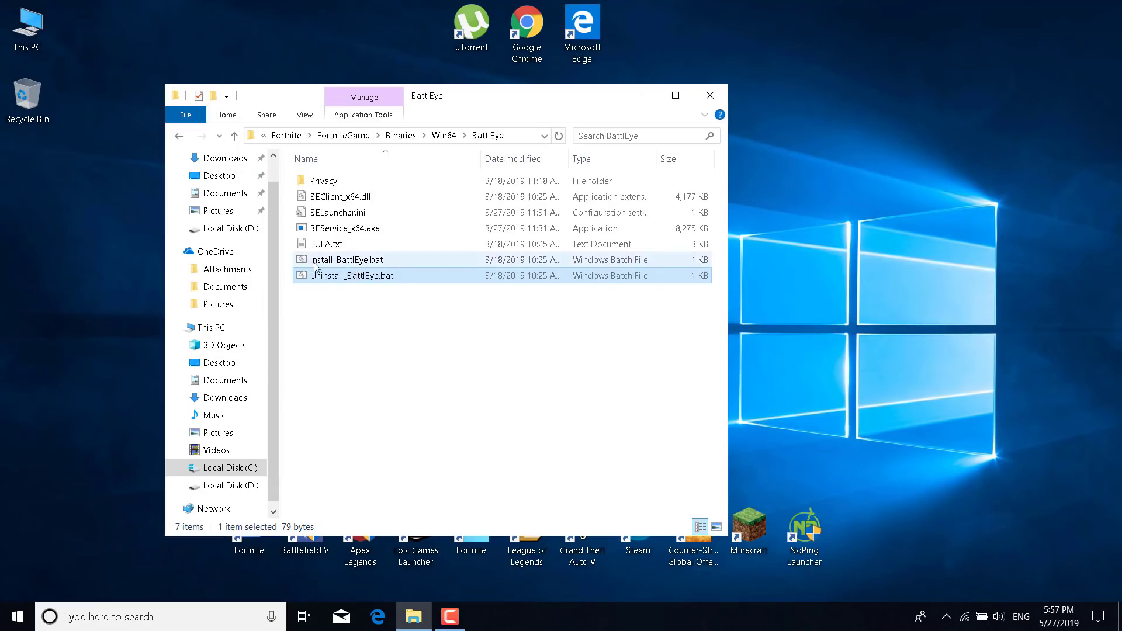
double_click(390, 261)
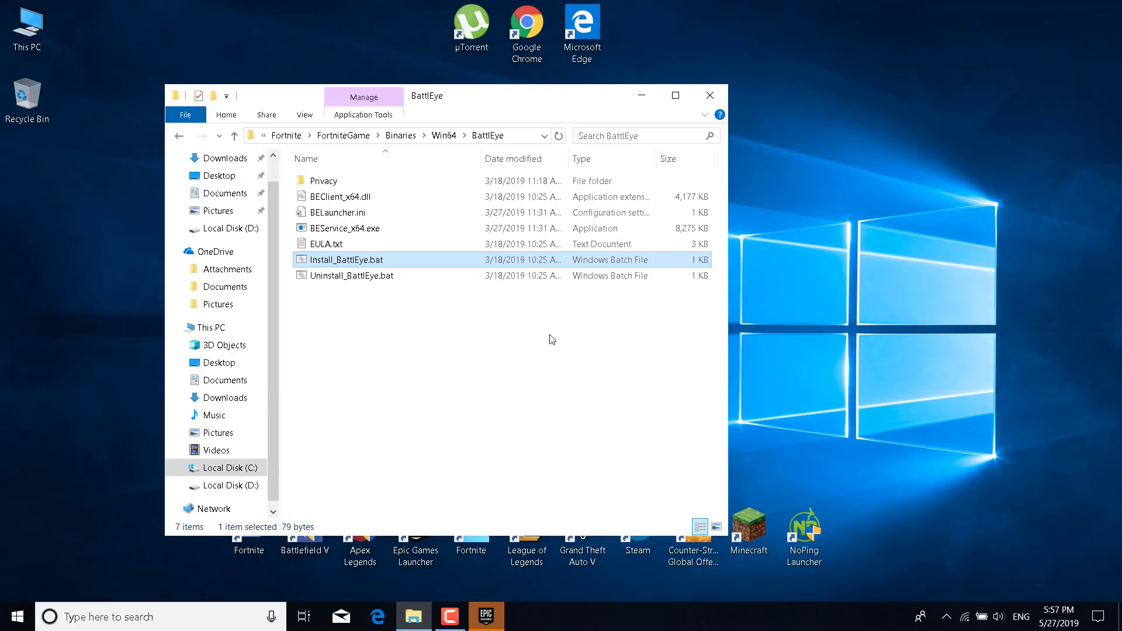
Step: Return to Win64 via the address bar and enter the EasyAntiCheat folder
left_click(443, 135)
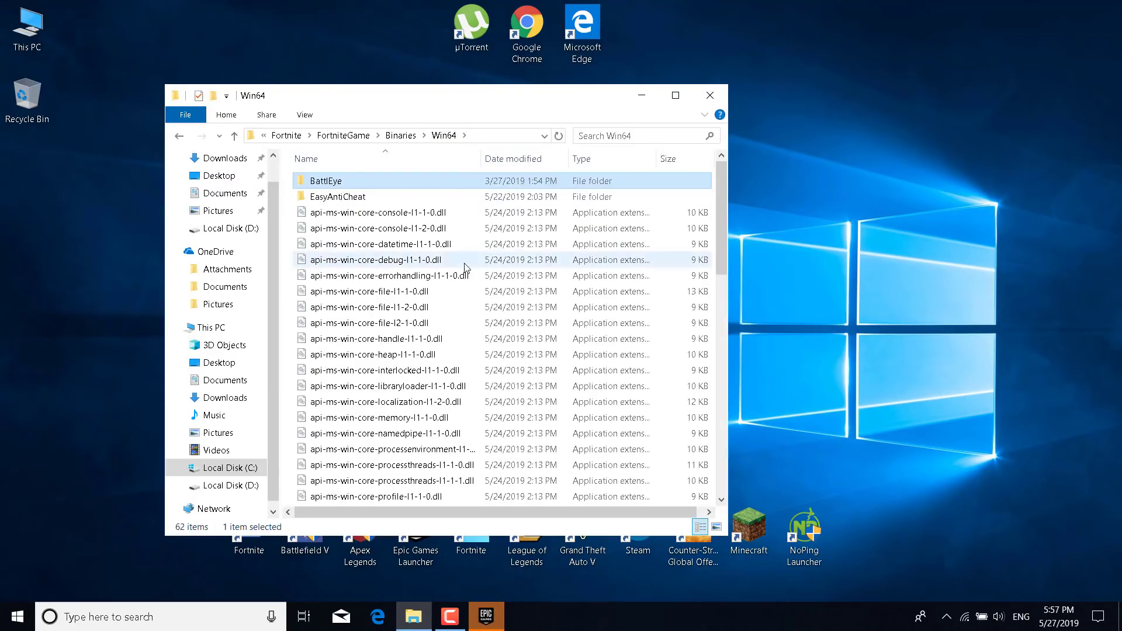
double_click(380, 202)
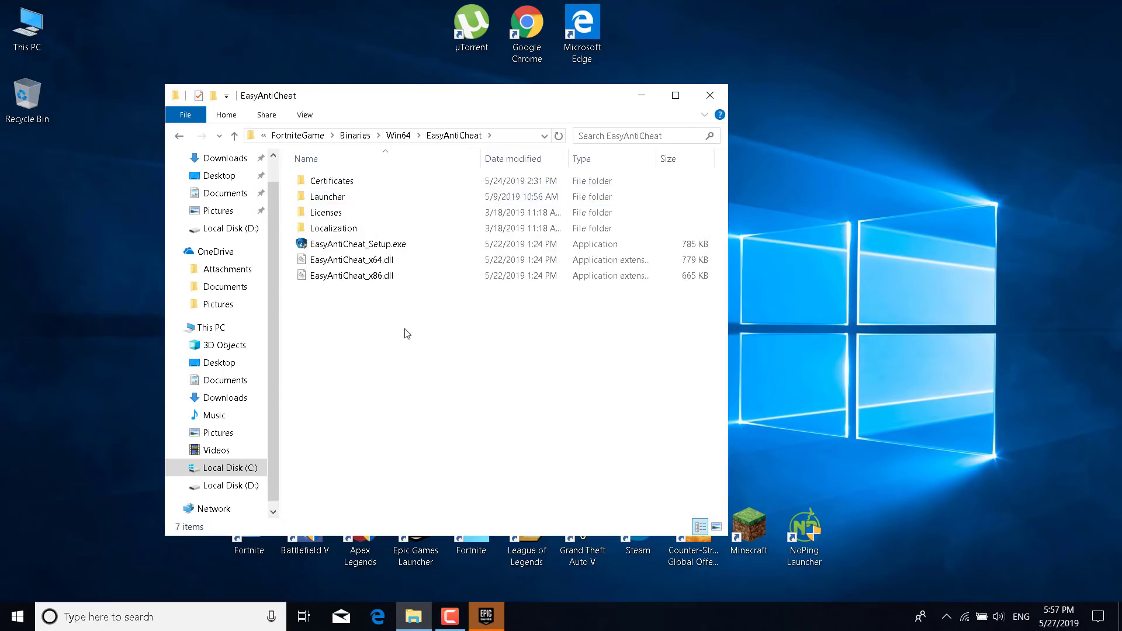
Step: Run EasyAntiCheat_Setup.exe, repair the Fortnite service, and finish the setup
double_click(358, 252)
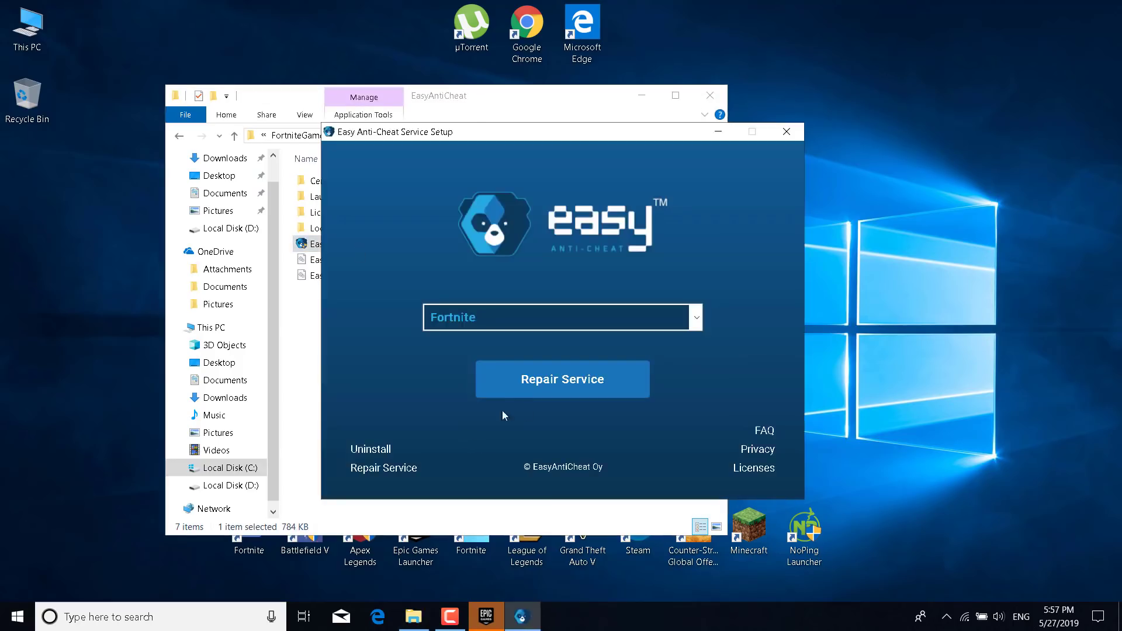
left_click(588, 388)
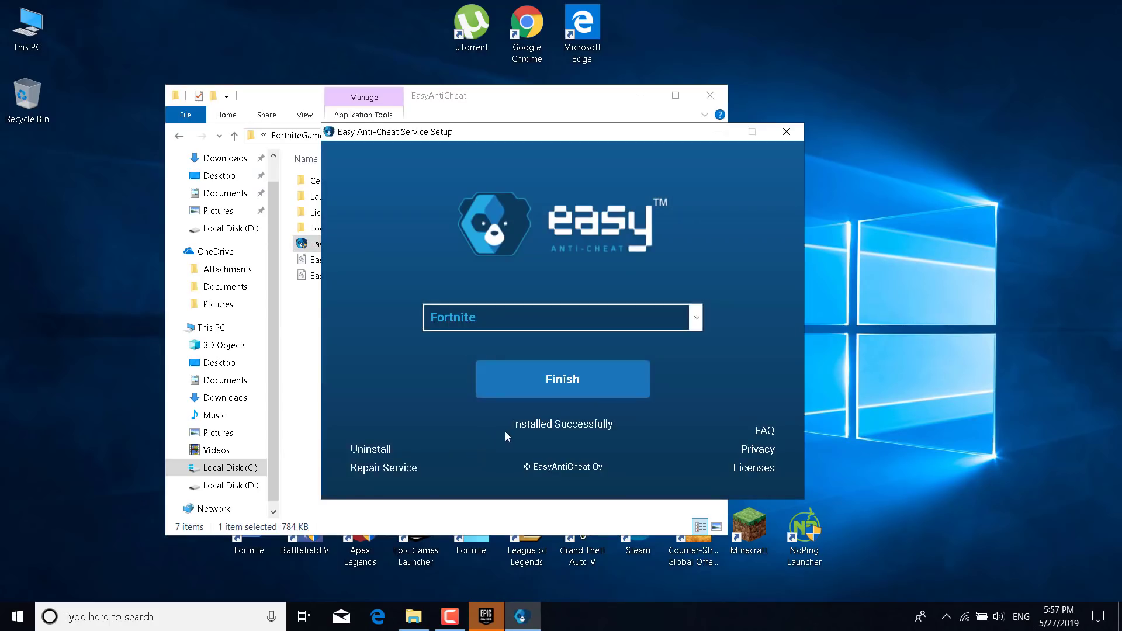
left_click(533, 386)
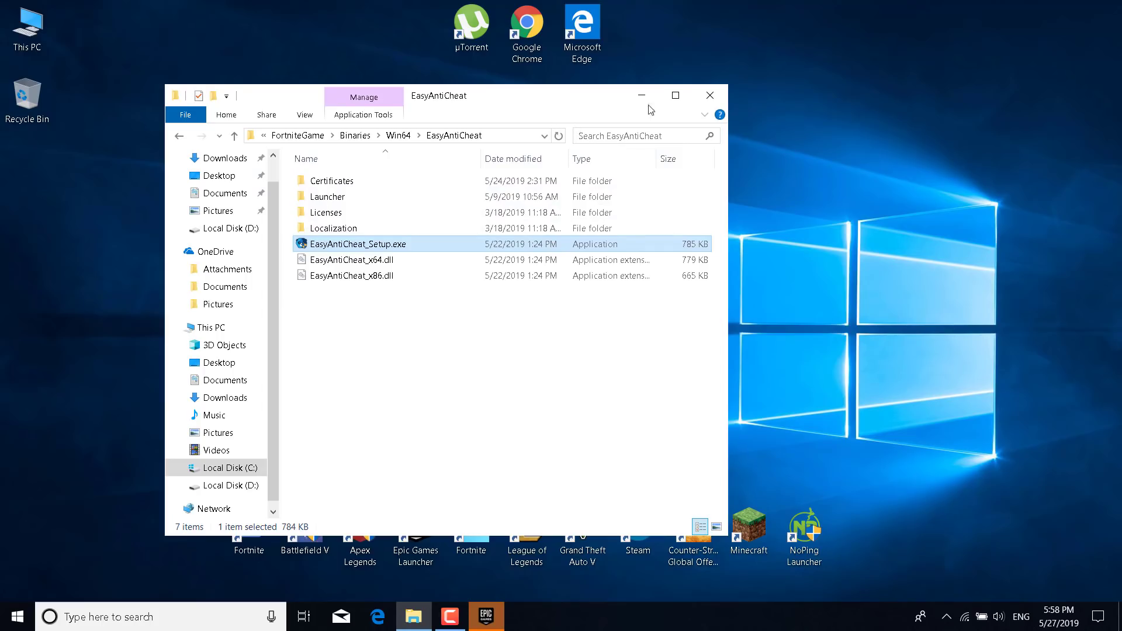
Step: Close File Explorer and launch System Configuration from a search for 'System Conf'
left_click(705, 95)
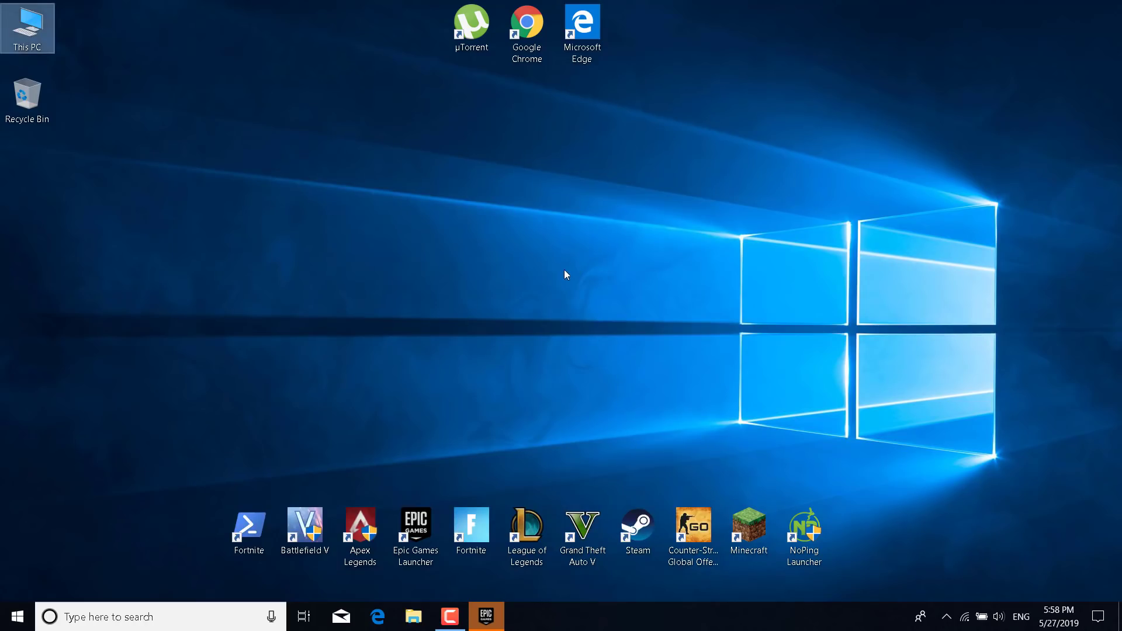
left_click(203, 619)
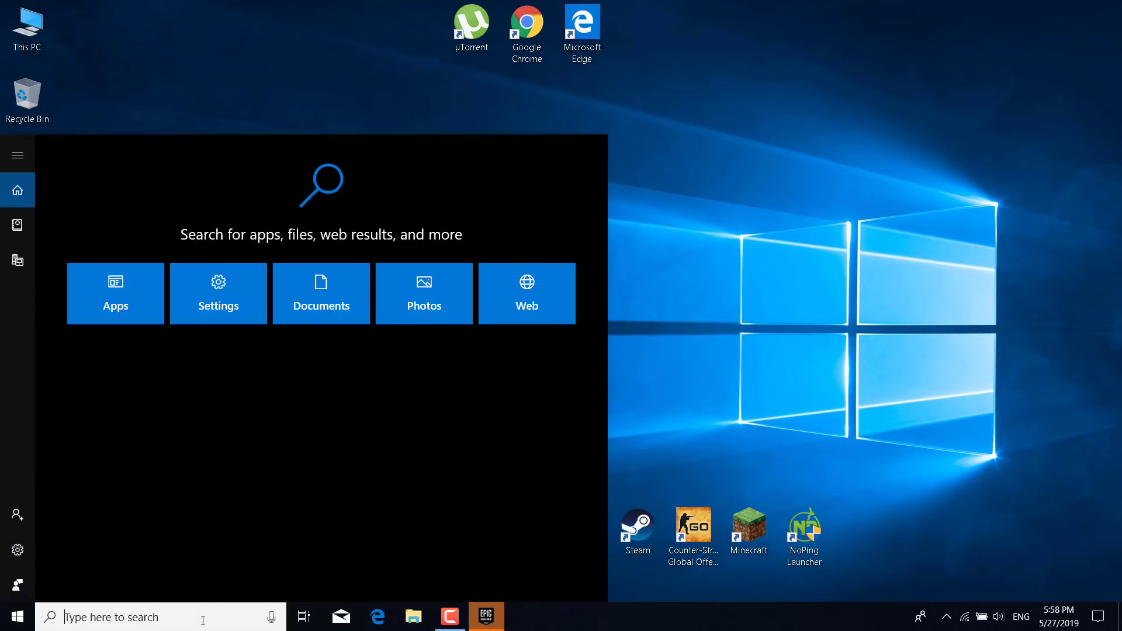
type("System")
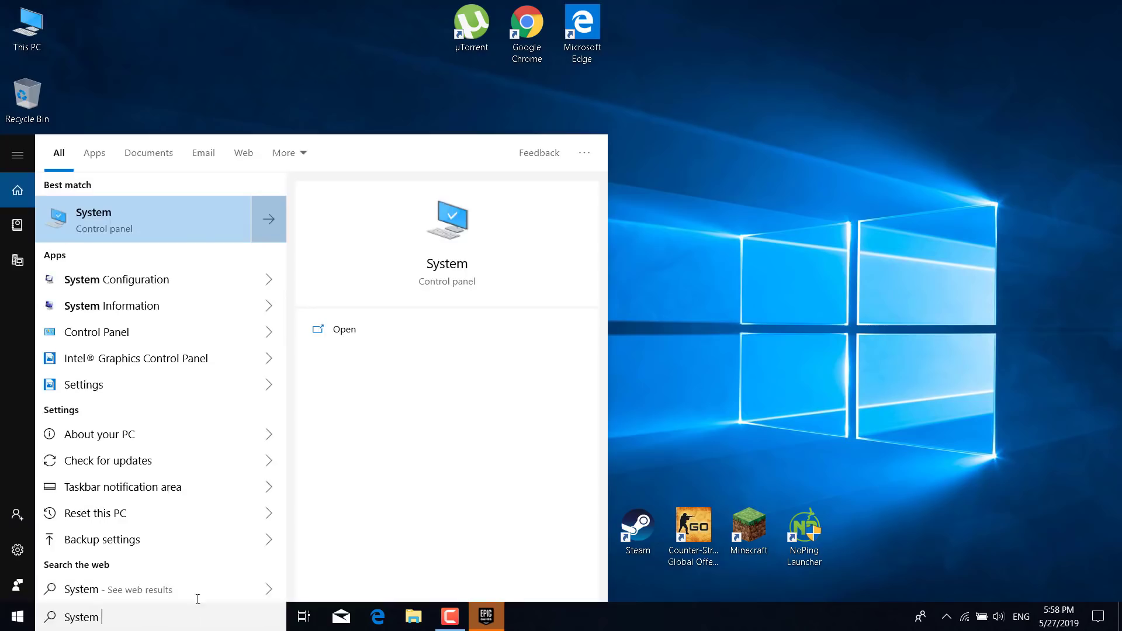
type(" Conf")
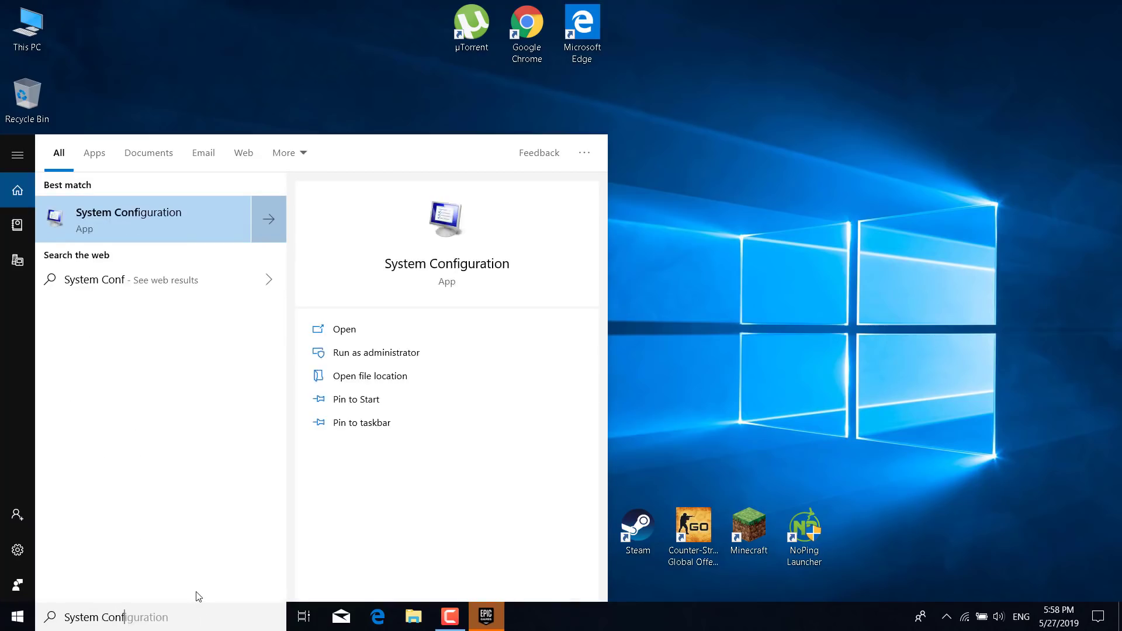
left_click(145, 216)
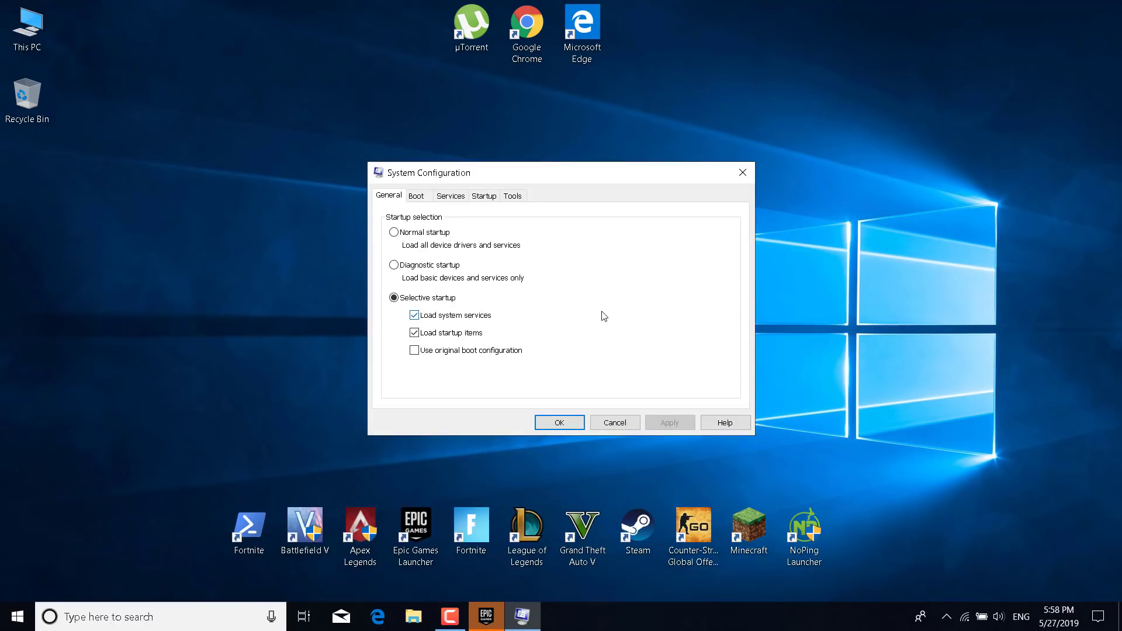
Step: In Boot Advanced options, enable Number of processors and set it to 8
left_click(417, 197)
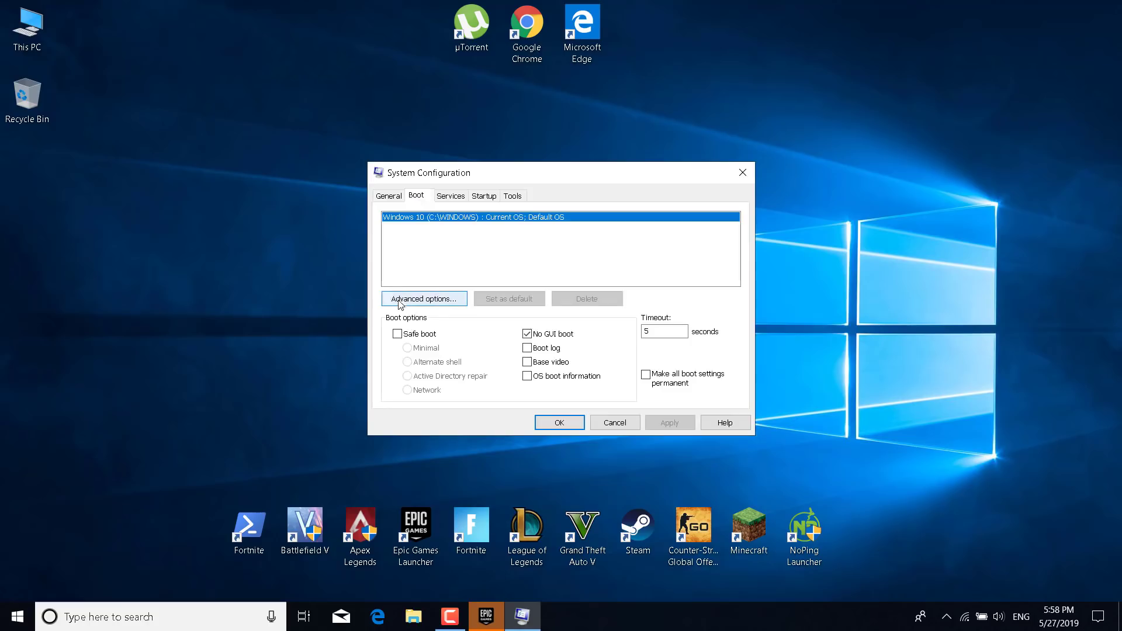
left_click(433, 301)
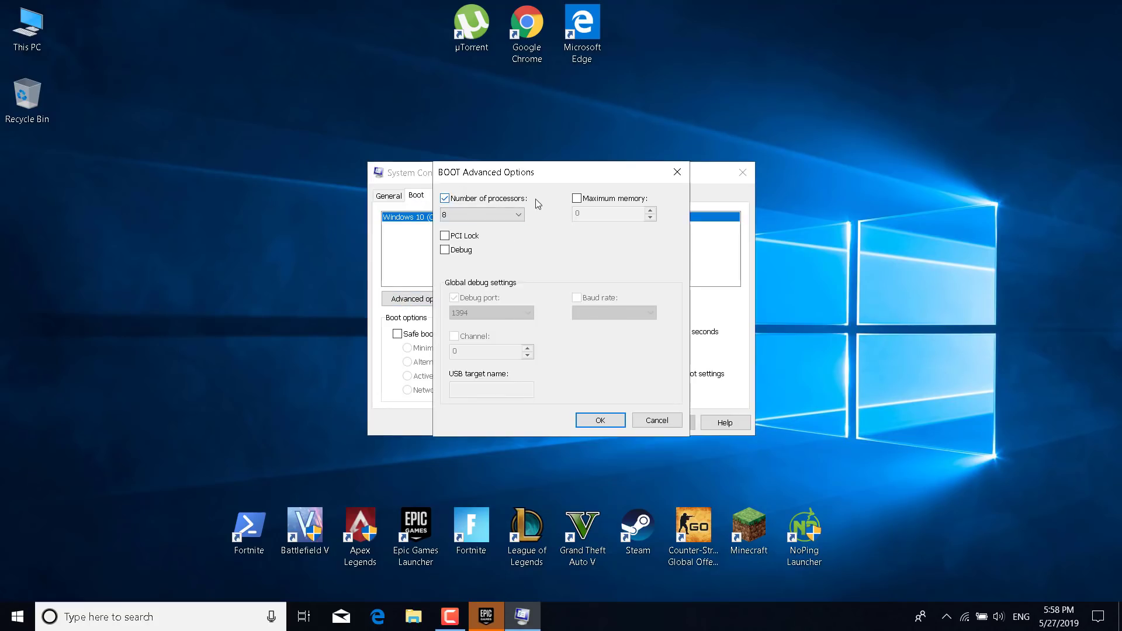
left_click(445, 198)
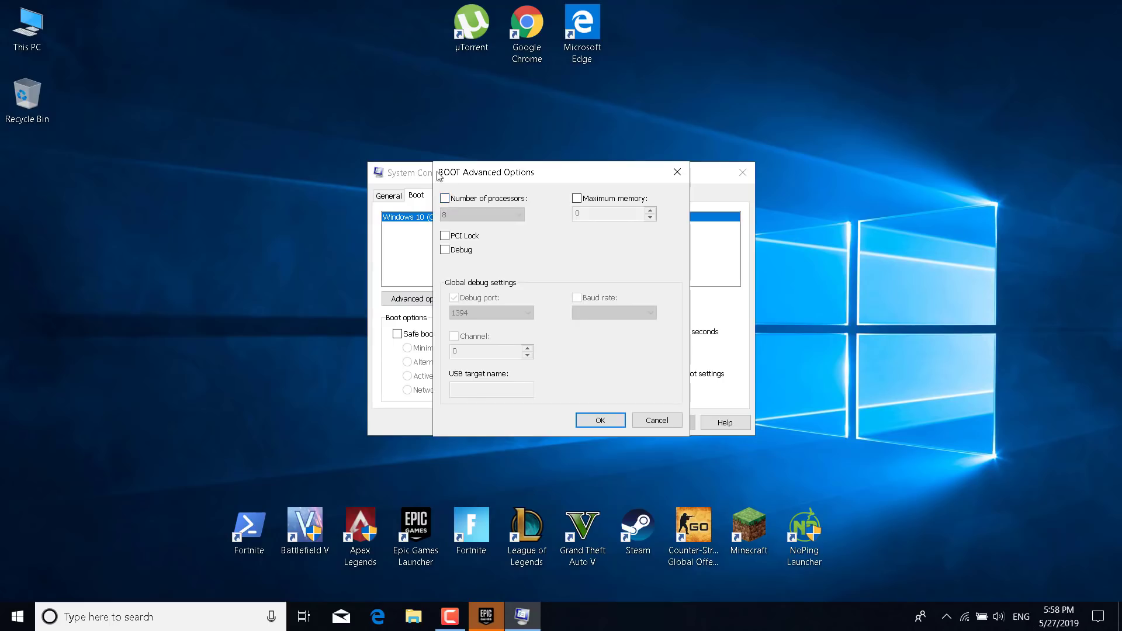
left_click(471, 200)
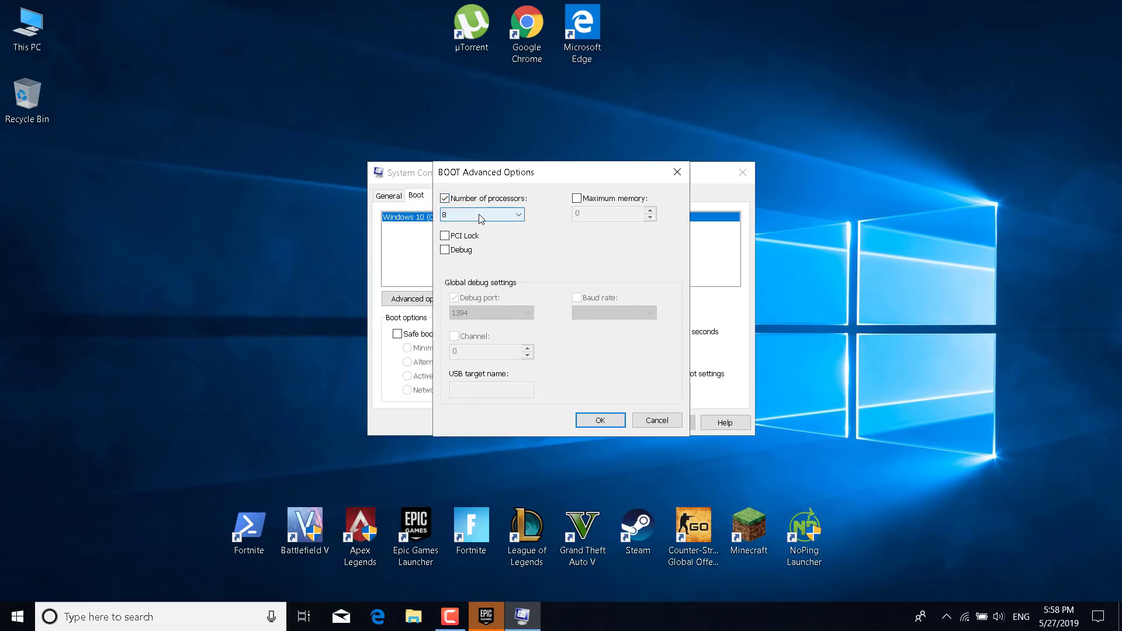
left_click(479, 214)
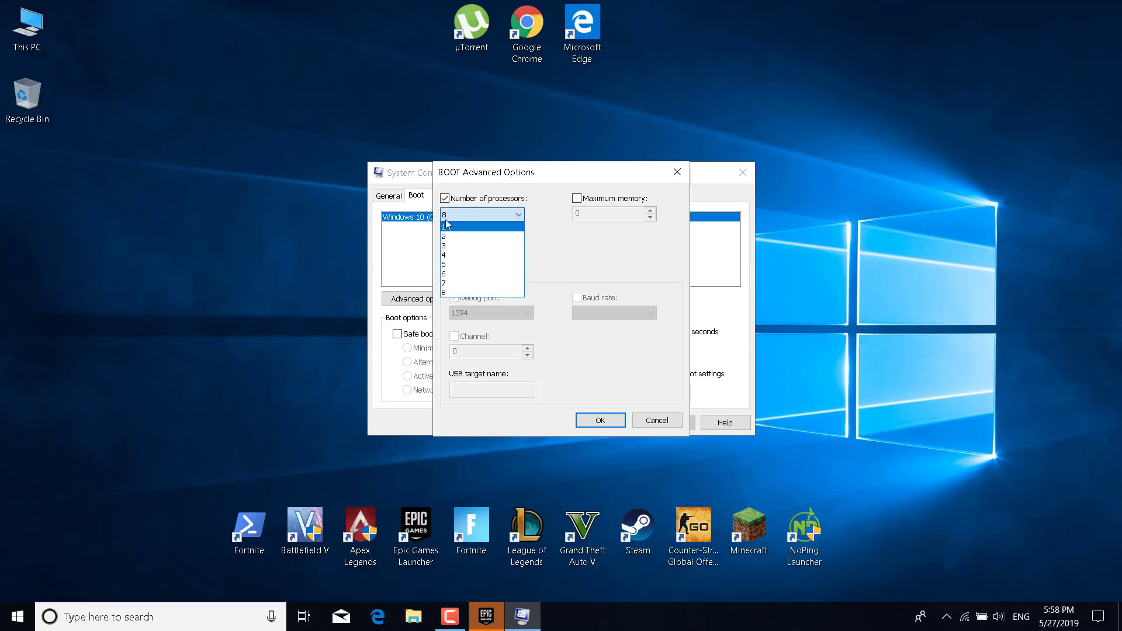
left_click(454, 292)
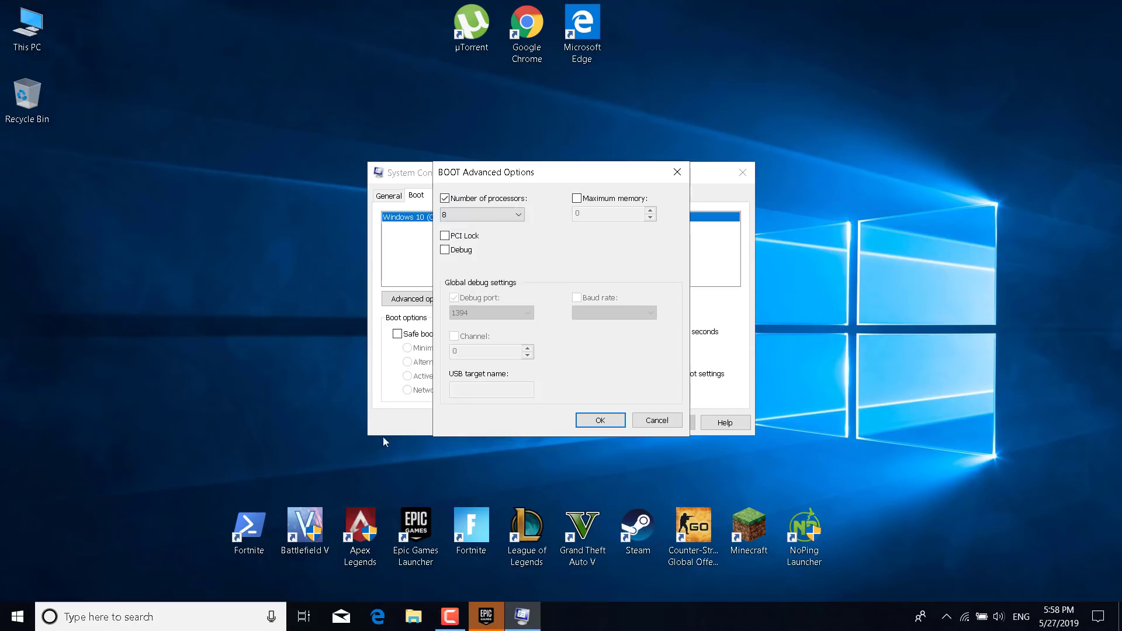
left_click(599, 421)
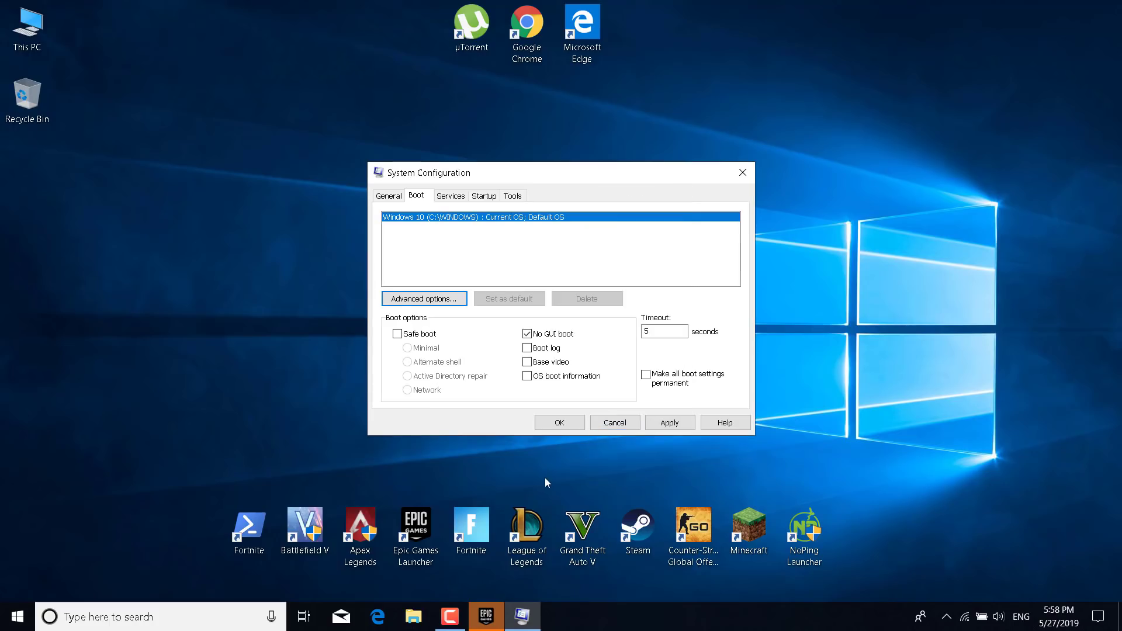
Step: Apply the boot changes, close System Configuration, and exit without restarting
left_click(671, 425)
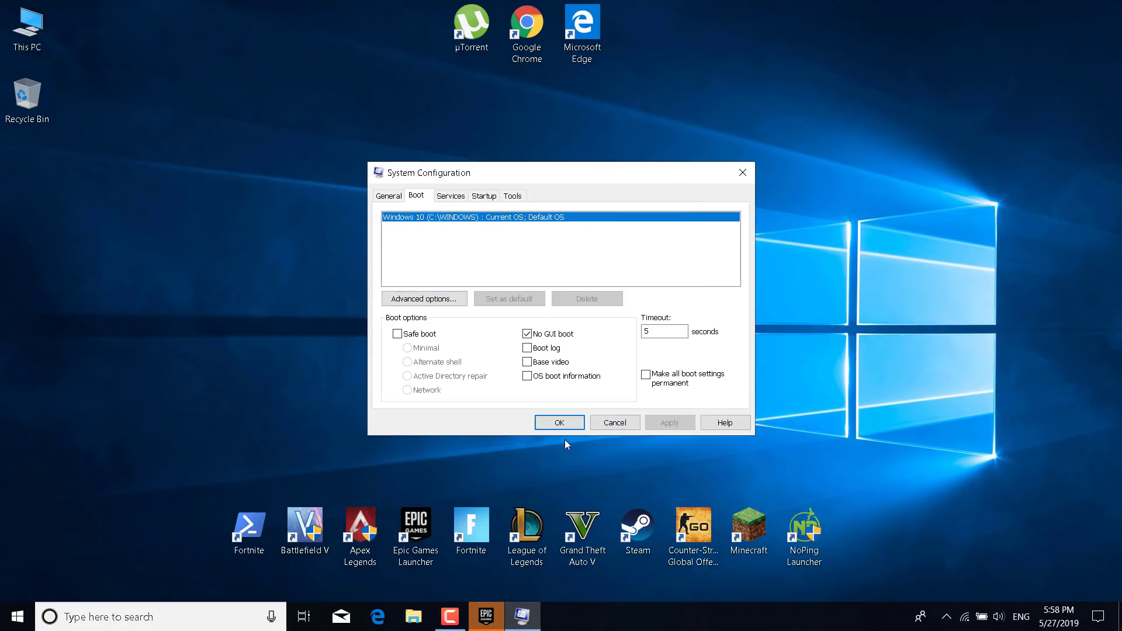
left_click(559, 422)
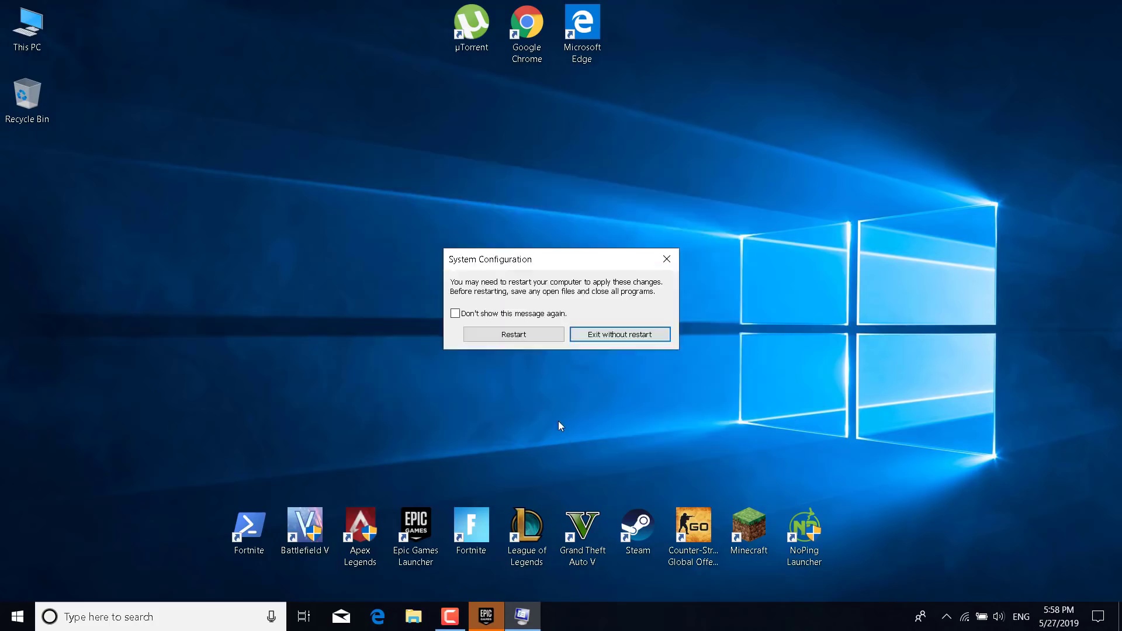
left_click(601, 336)
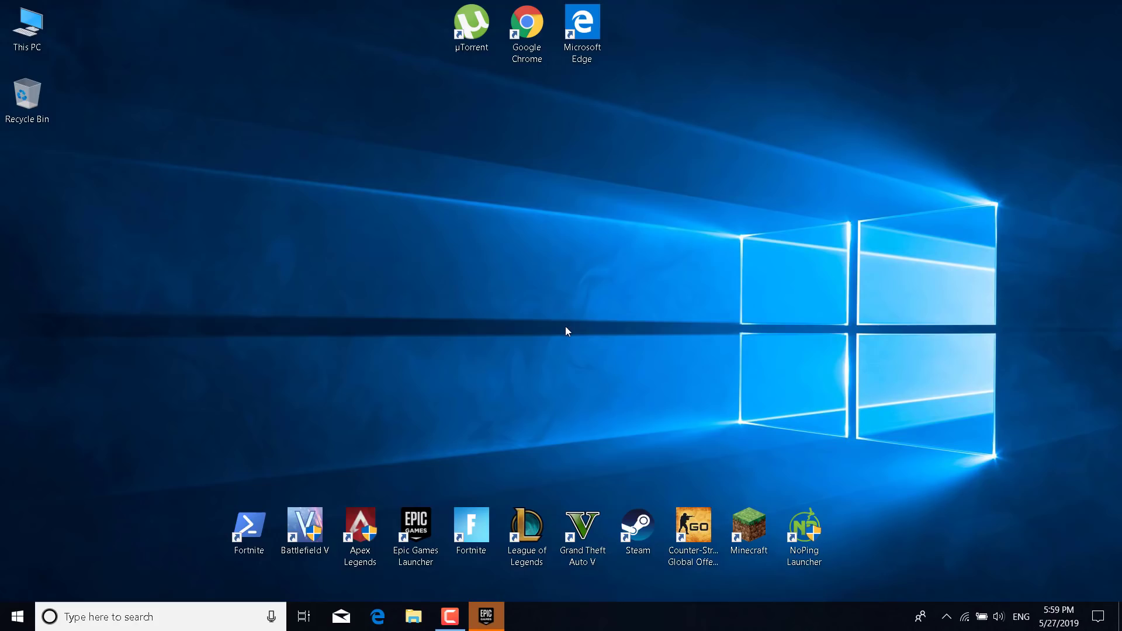
Step: Search 'Windows', open Windows Defender Firewall, and show the list of allowed apps
left_click(201, 608)
type("Window")
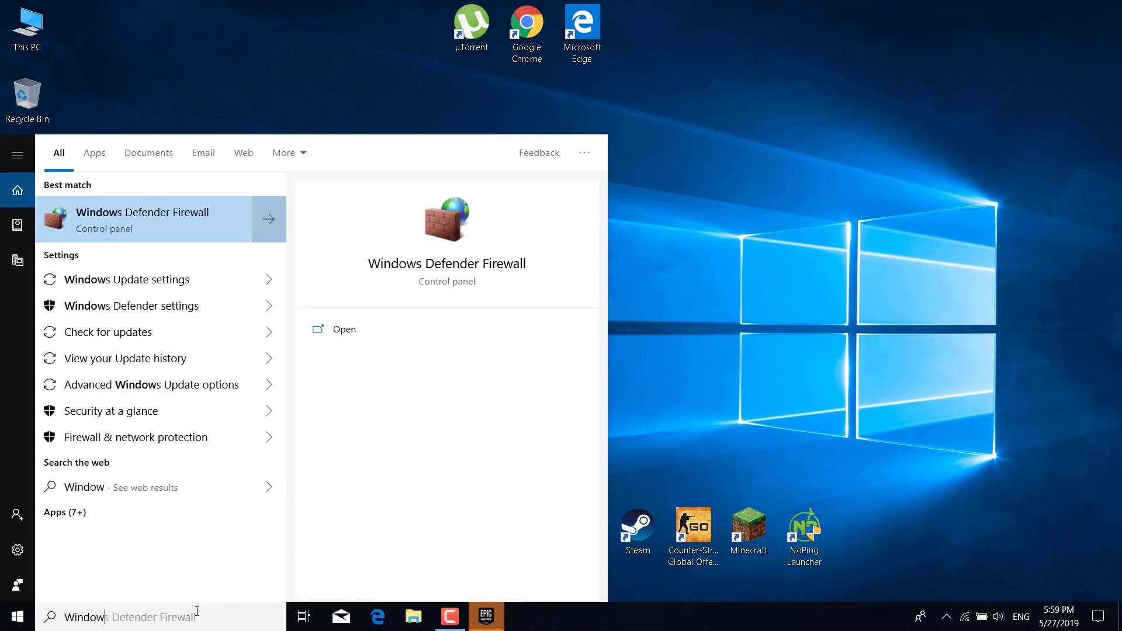
type("s")
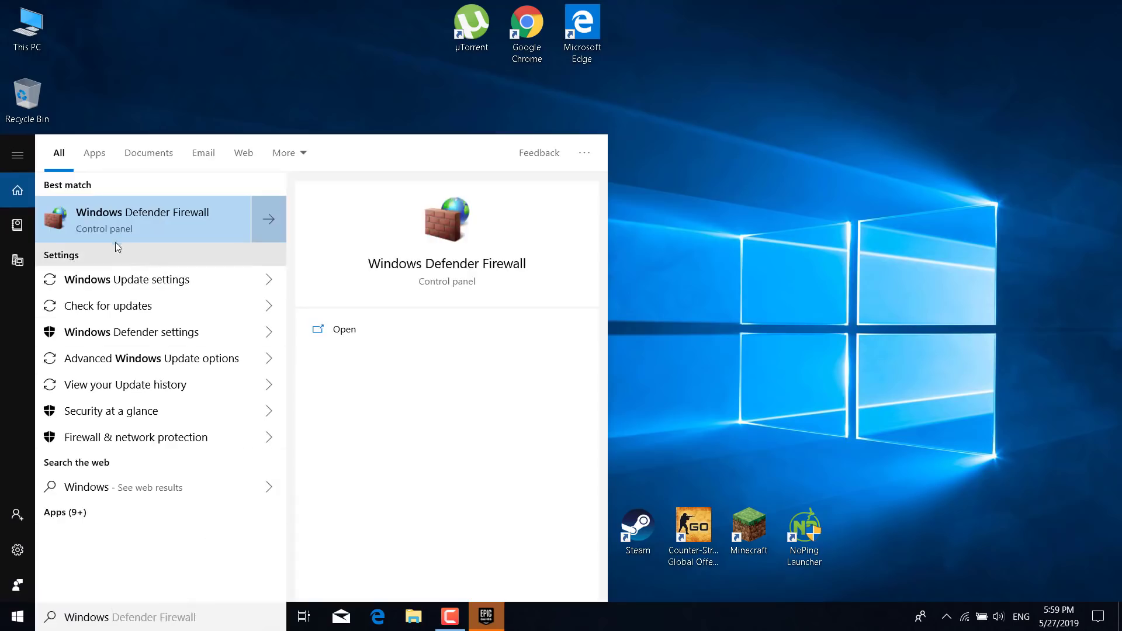
left_click(130, 216)
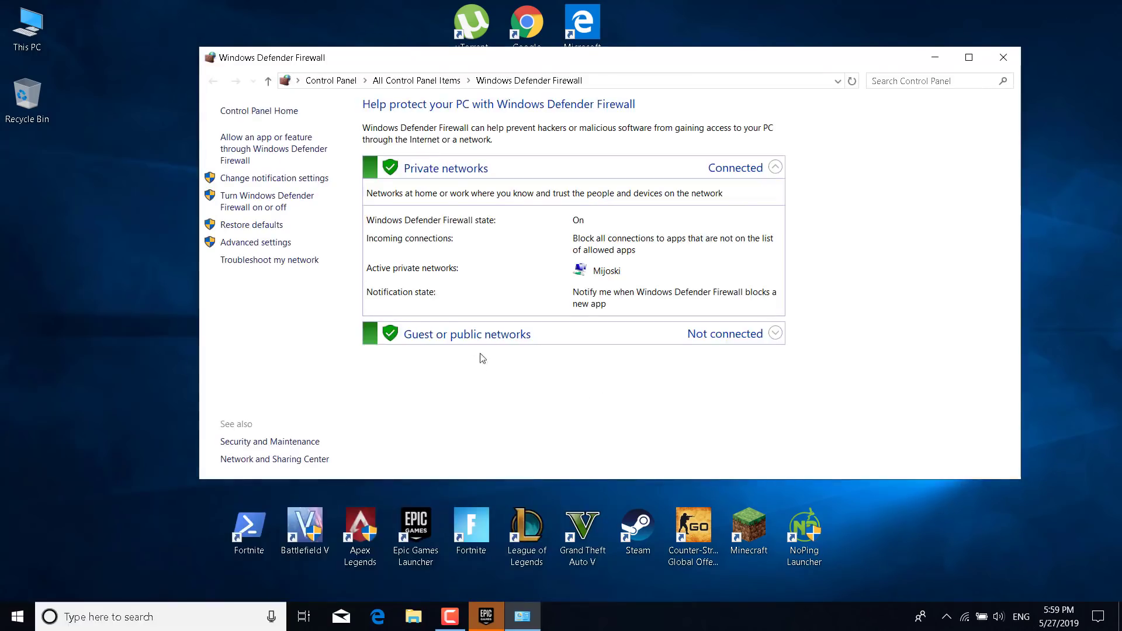
left_click(295, 150)
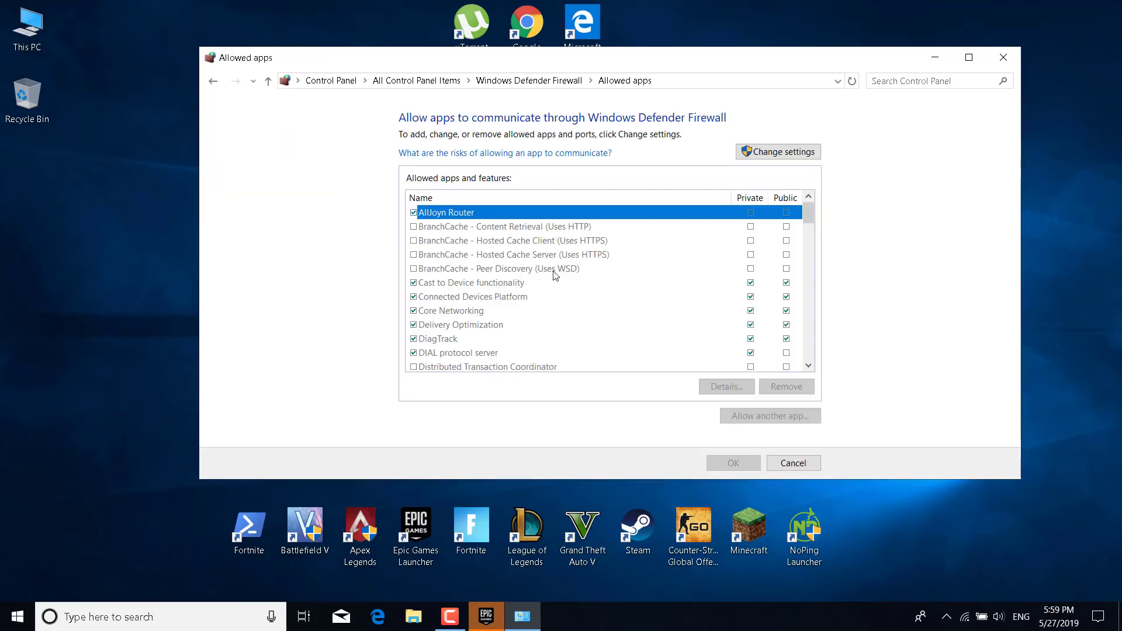
left_click(558, 273)
left_click(538, 259)
scroll(529, 304, "down", 2)
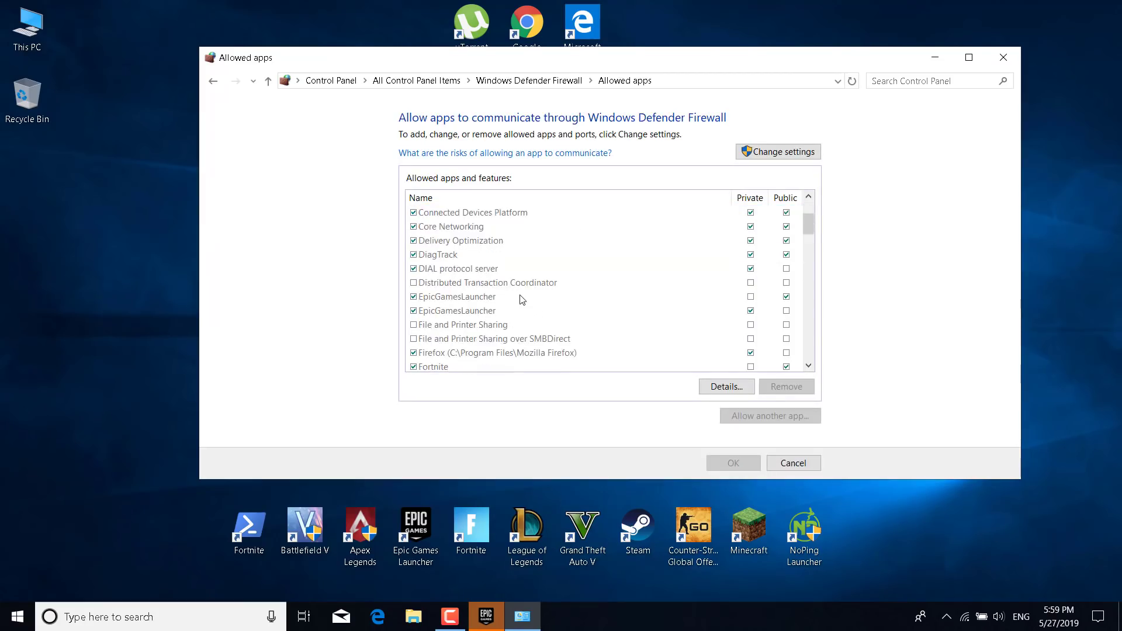
scroll(488, 272, "down", 1)
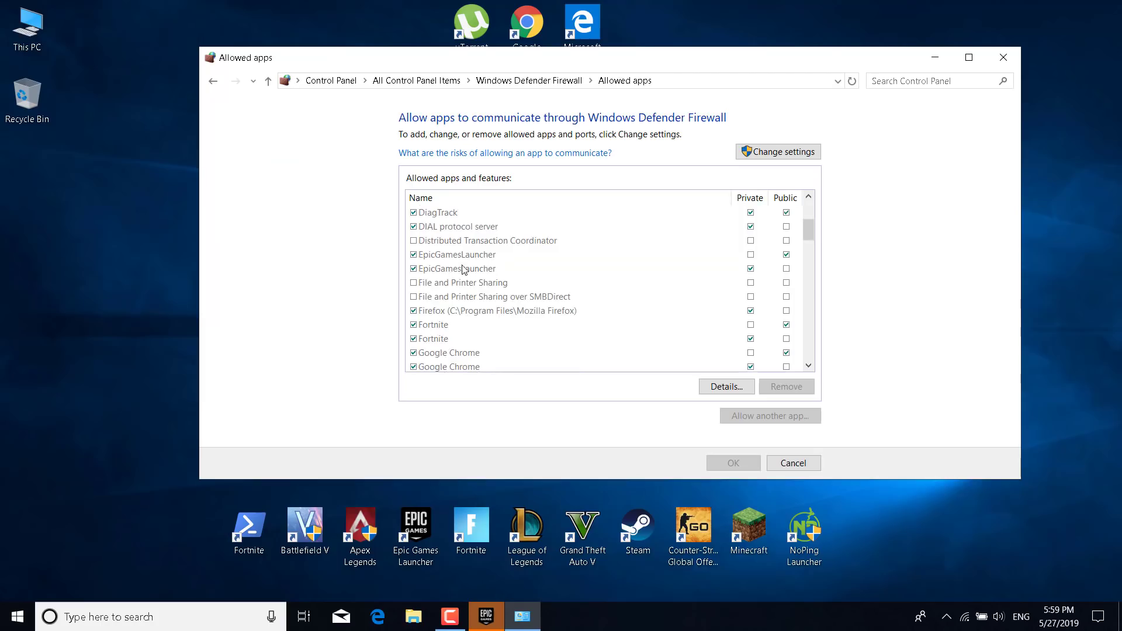
Step: Unlock the list with Change settings and allow the EpicGamesLauncher entries on Private and Public
left_click(415, 259)
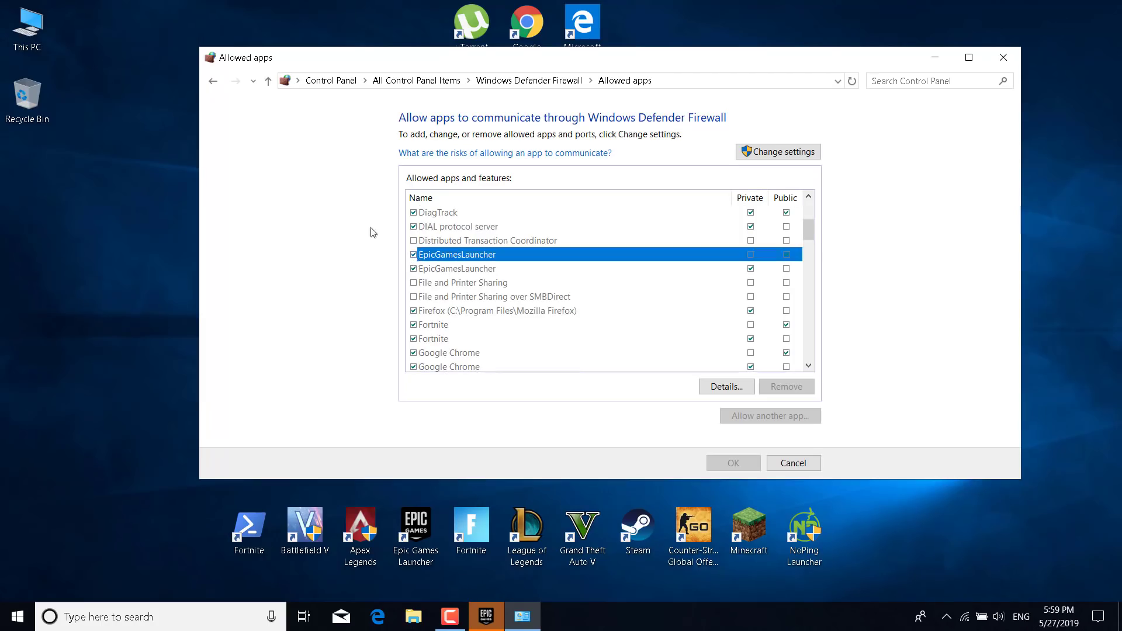
left_click(757, 151)
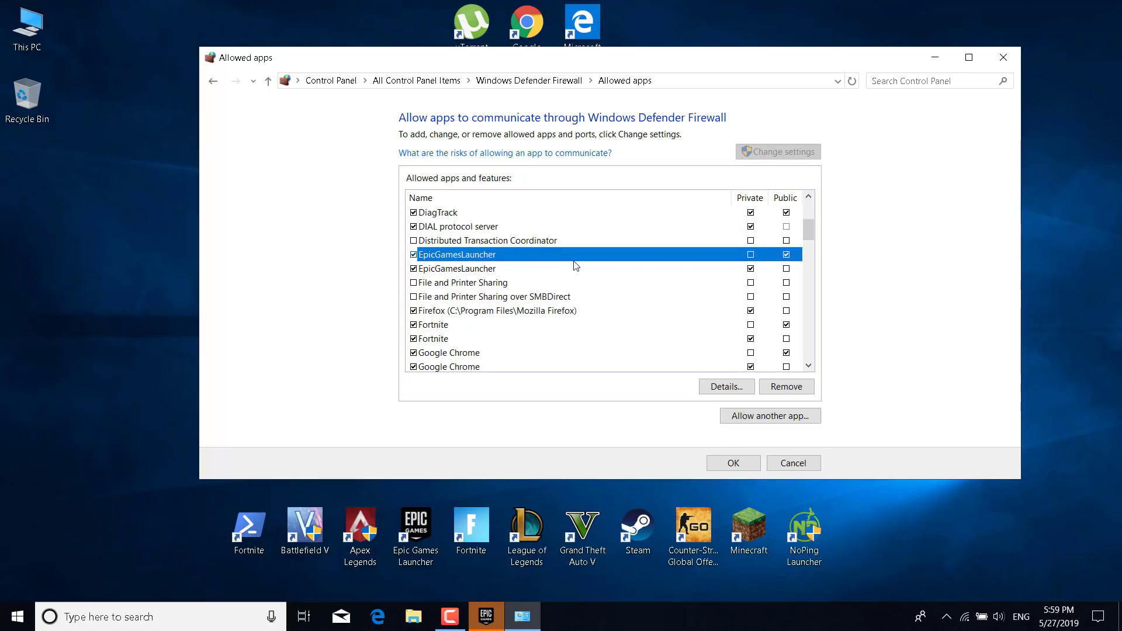
left_click(751, 255)
left_click(786, 269)
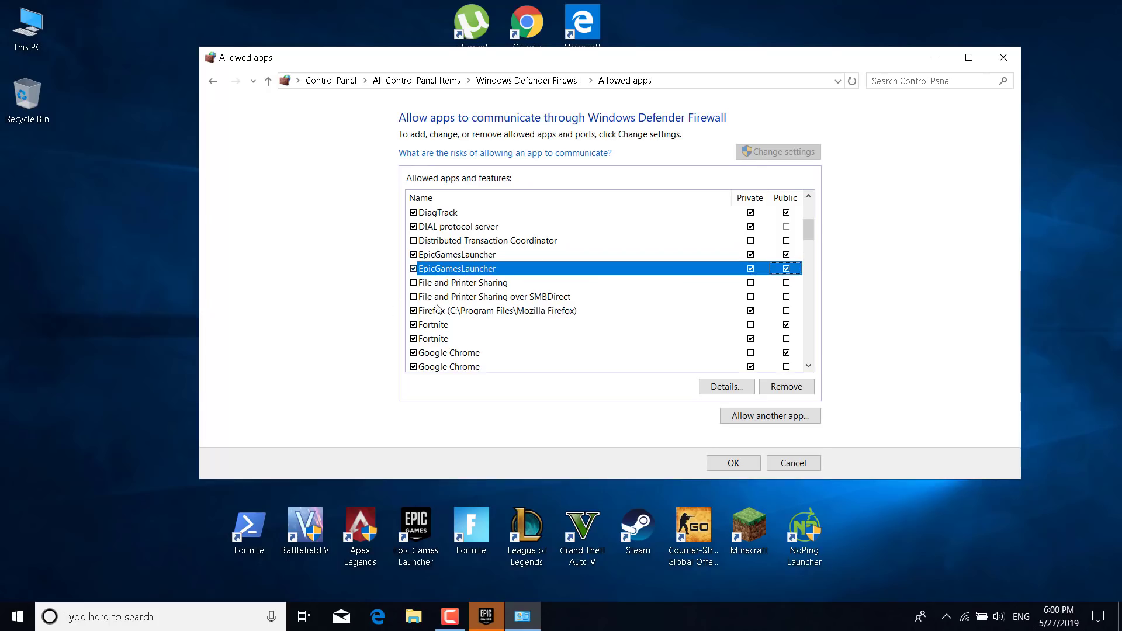
scroll(462, 296, "down", 1)
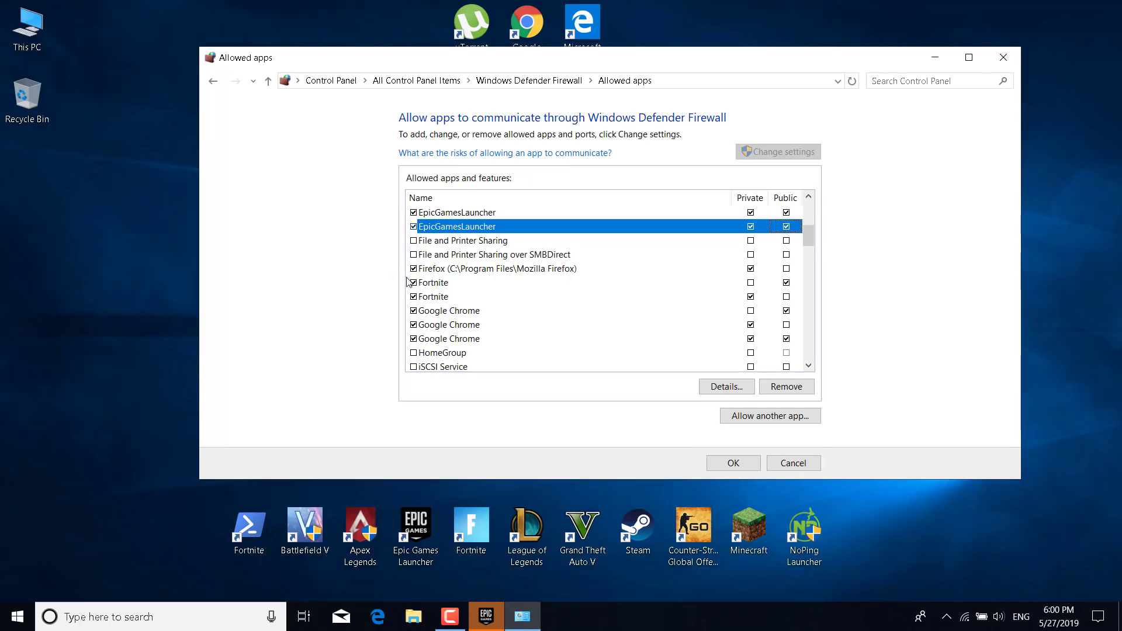
Step: Allow both Fortnite entries on Private and Public, save with OK, and close the firewall
left_click(751, 282)
left_click(786, 296)
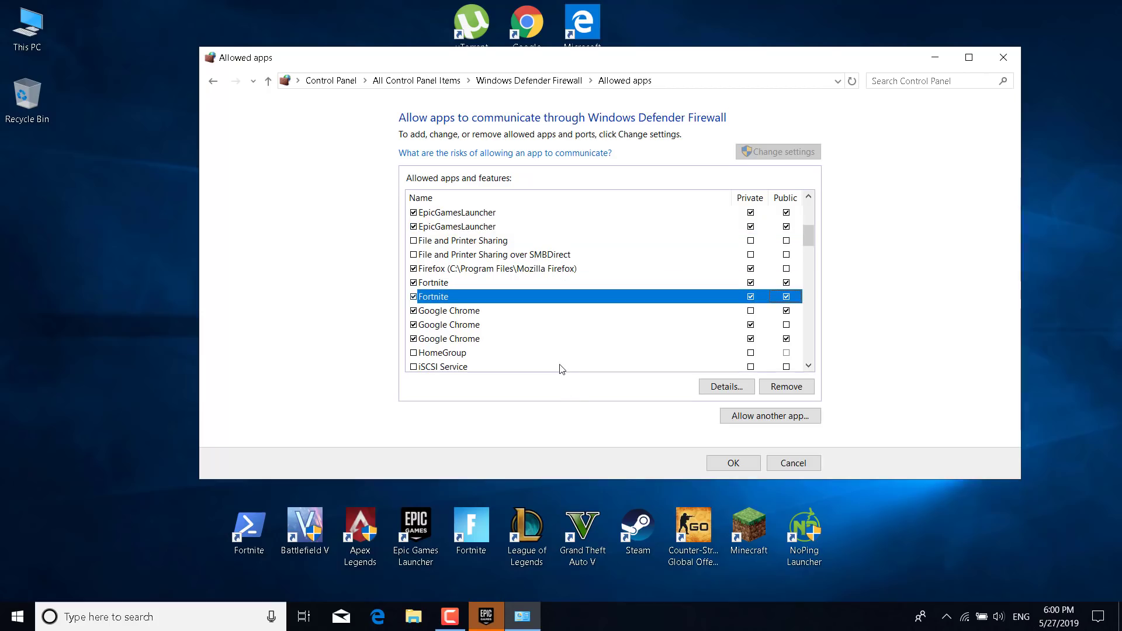
left_click(731, 461)
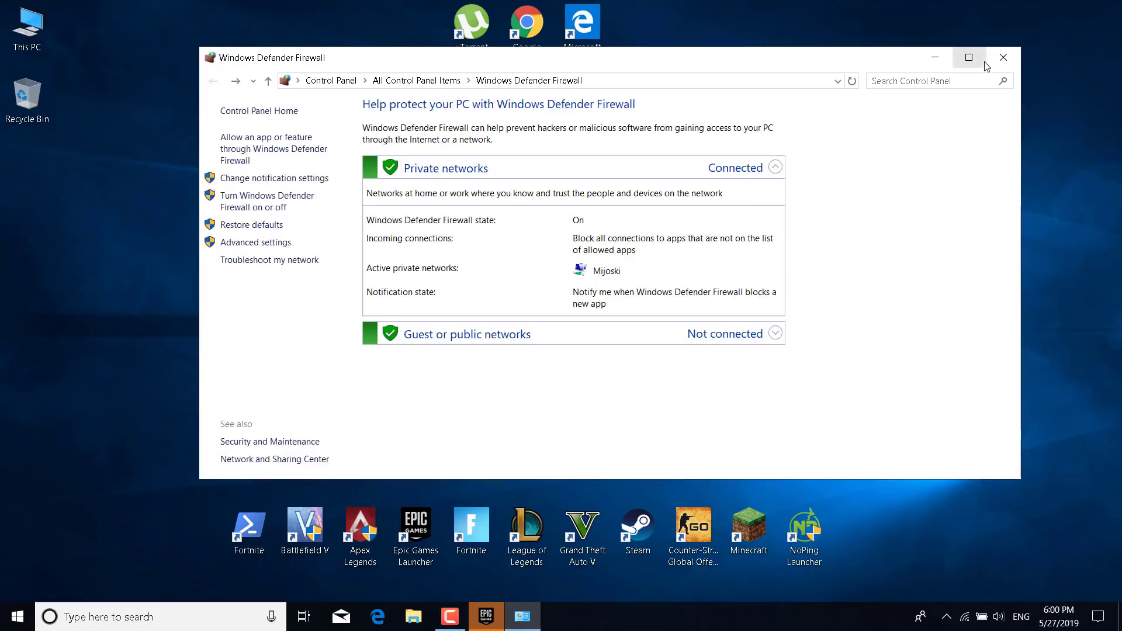
left_click(1000, 65)
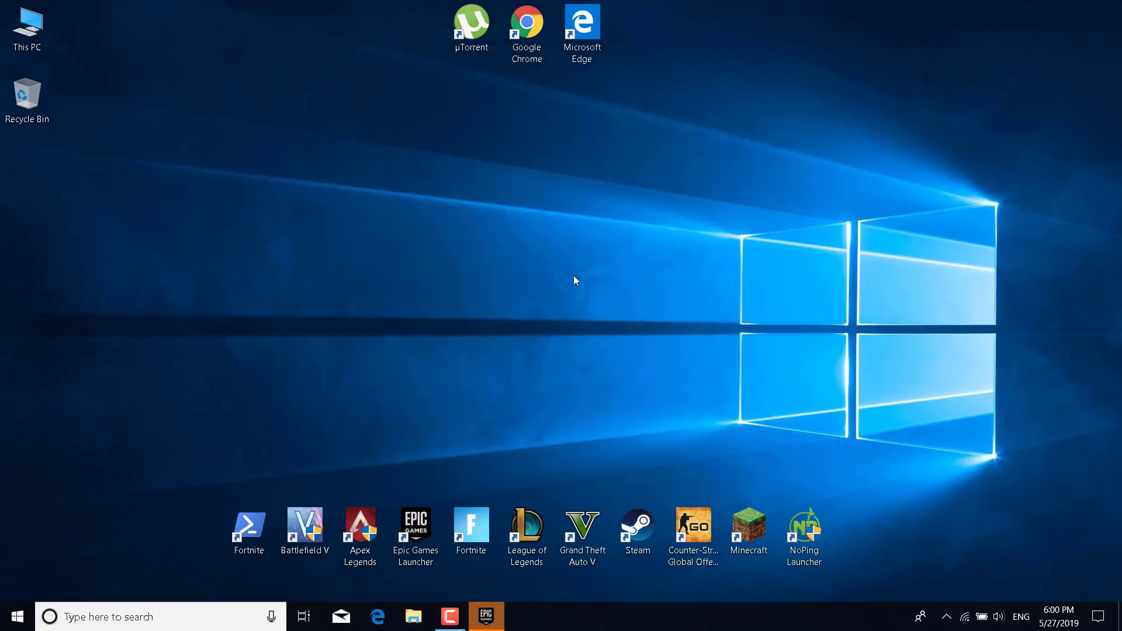
Step: Launch Registry Editor from a search, maximize it, and expand HKLM\SYSTEM\CurrentControlSet\Control
left_click(220, 614)
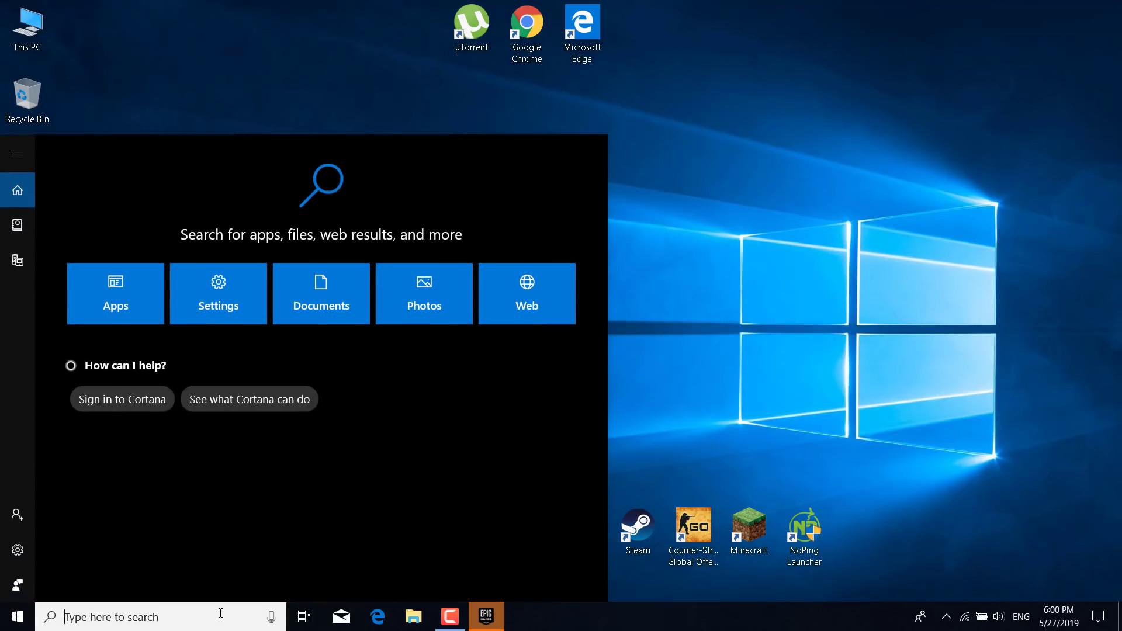
type("Registr")
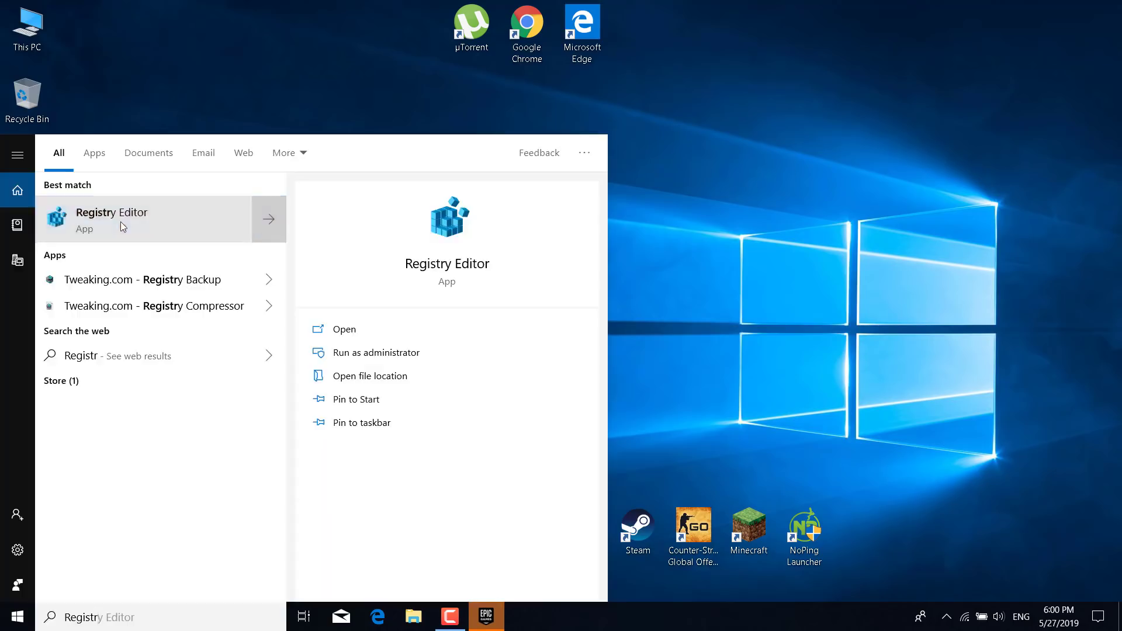
left_click(121, 225)
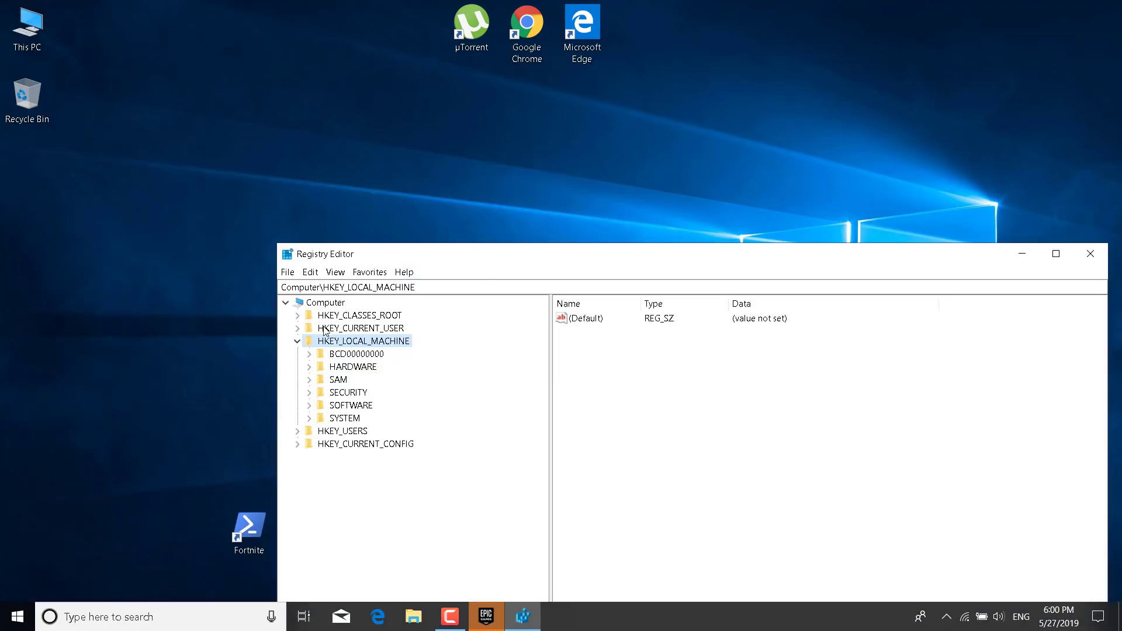
double_click(396, 256)
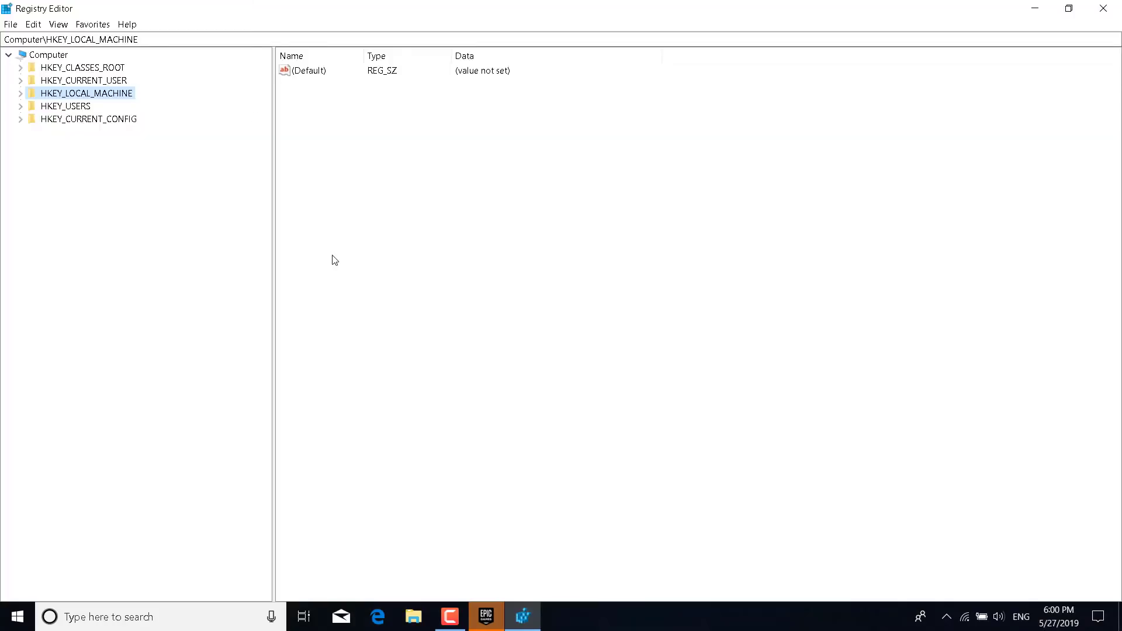
left_click(21, 93)
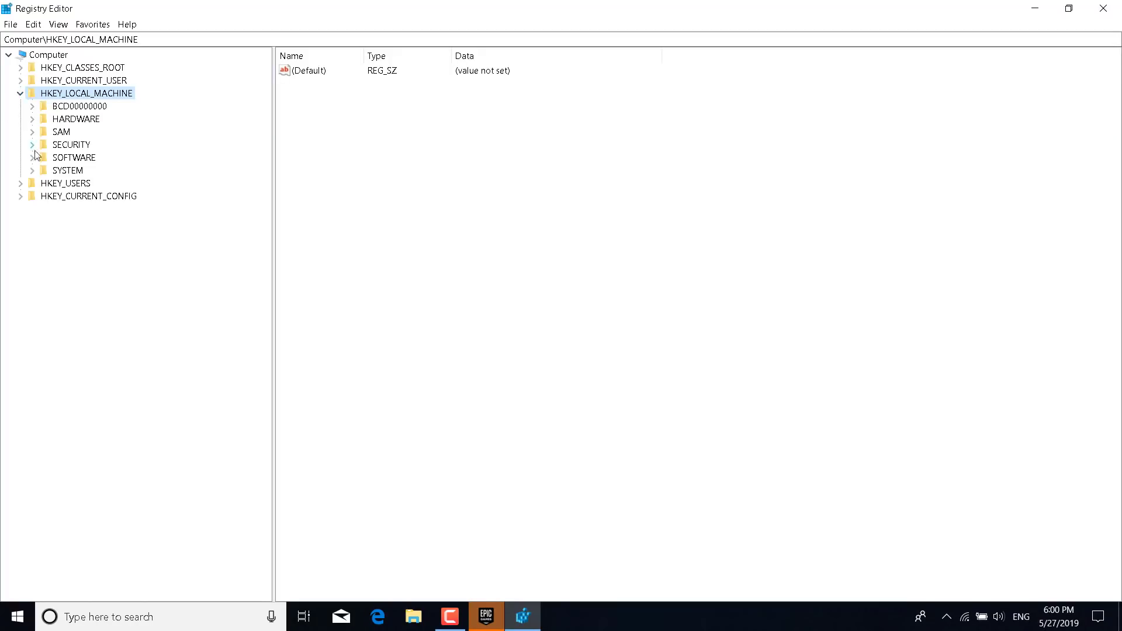
left_click(32, 171)
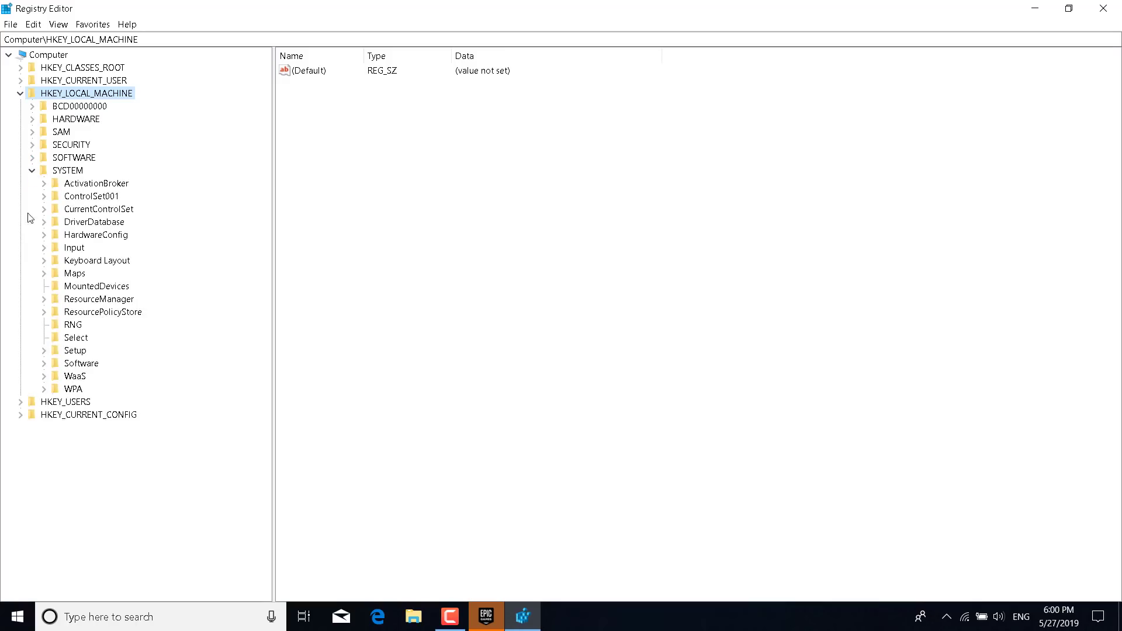
left_click(44, 209)
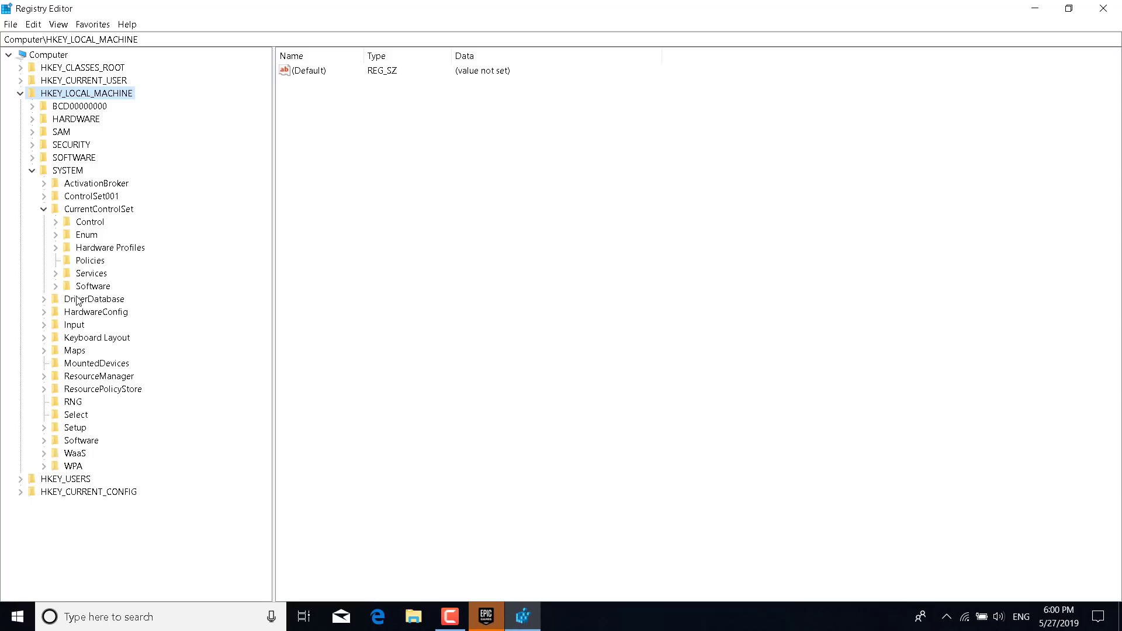
left_click(55, 222)
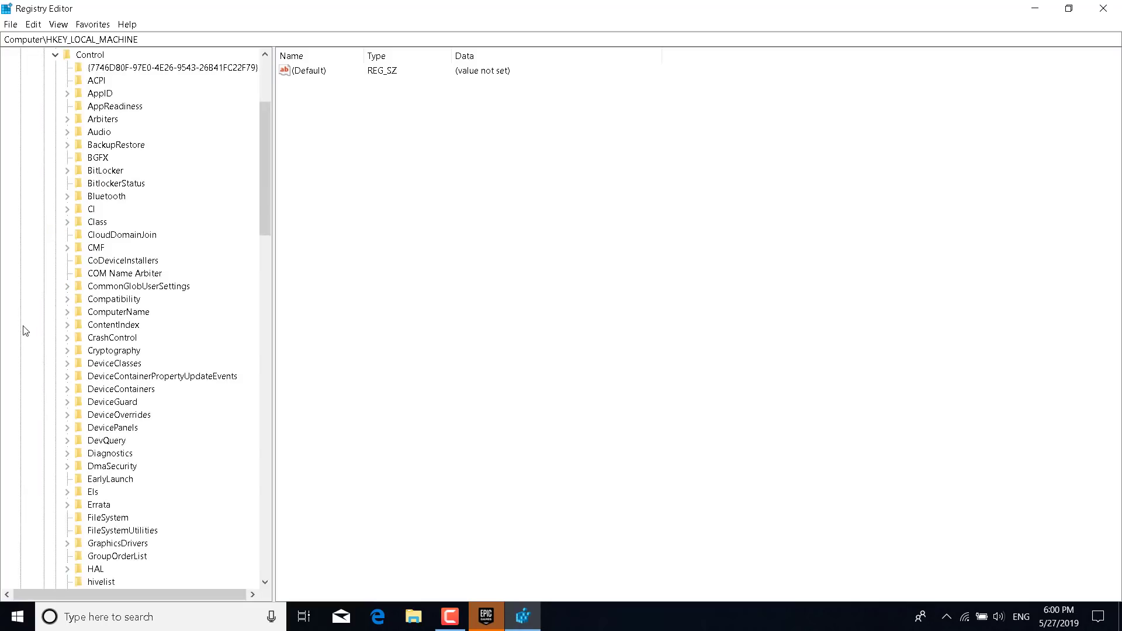
Step: Select the GraphicsDrivers key and delete its TdrDelay value, confirming Yes
scroll(111, 335, "down", 3)
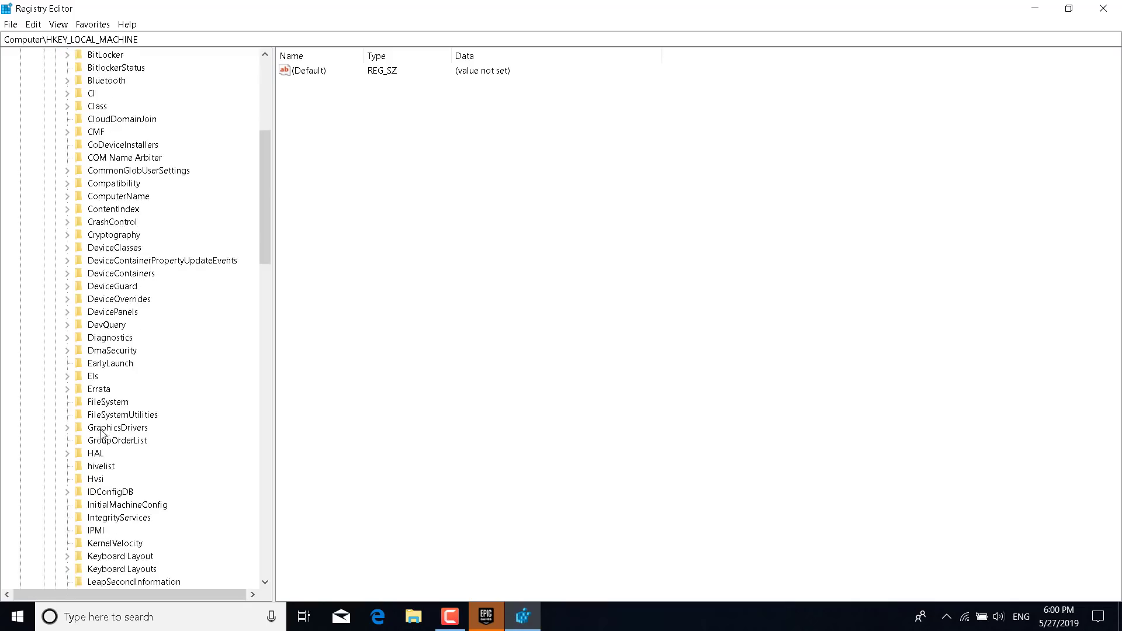
right_click(94, 440)
left_click(91, 429)
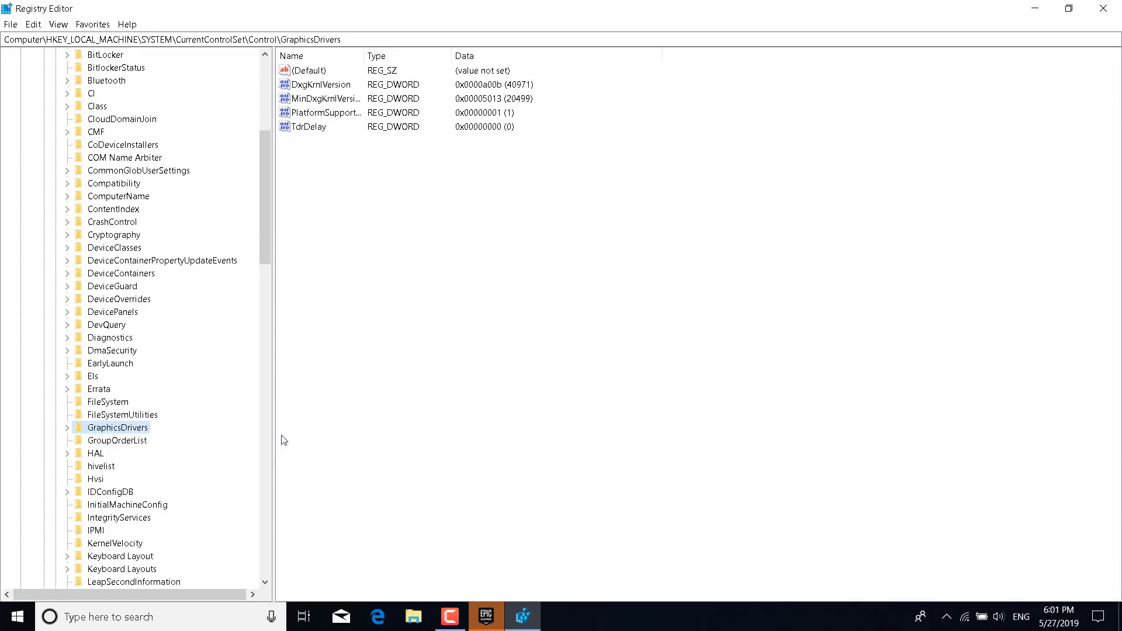
left_click(313, 128)
right_click(313, 129)
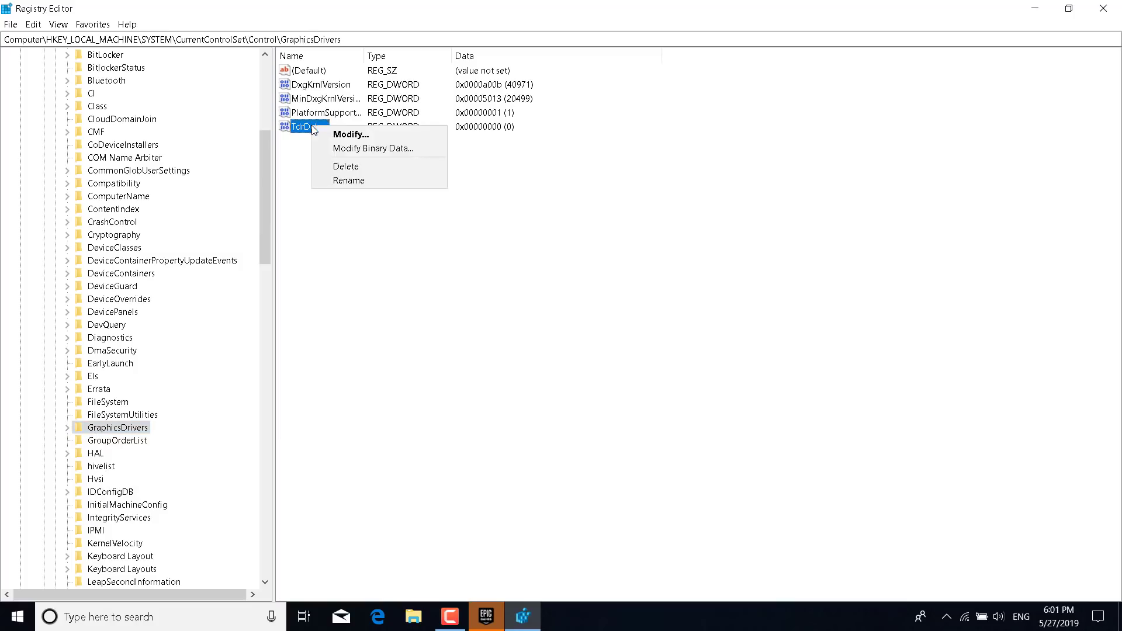
left_click(331, 166)
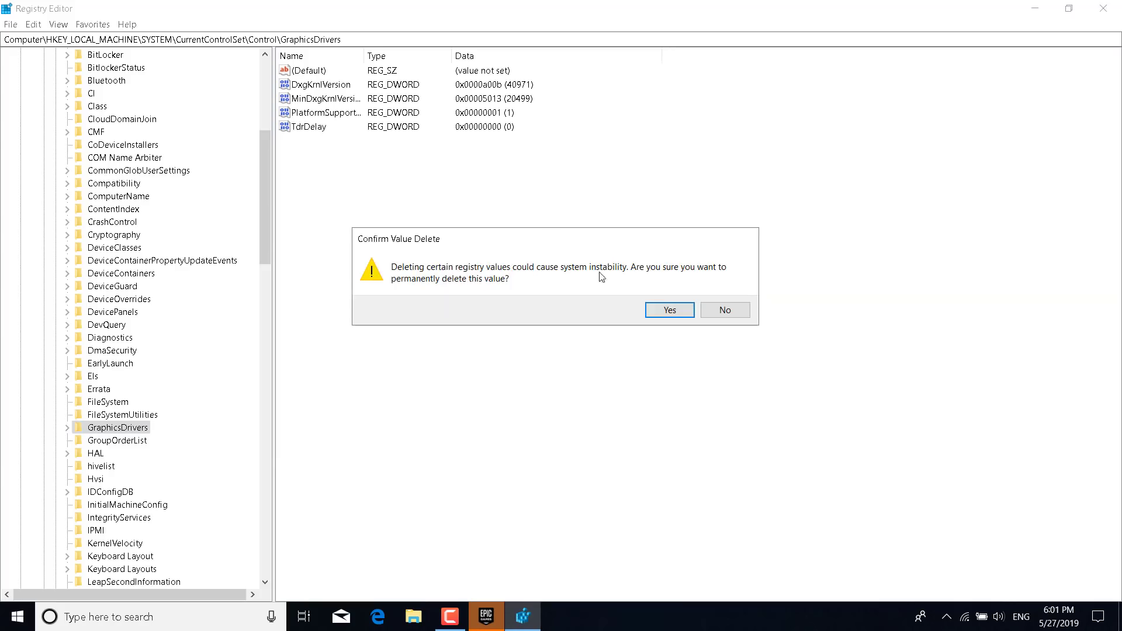
left_click(654, 318)
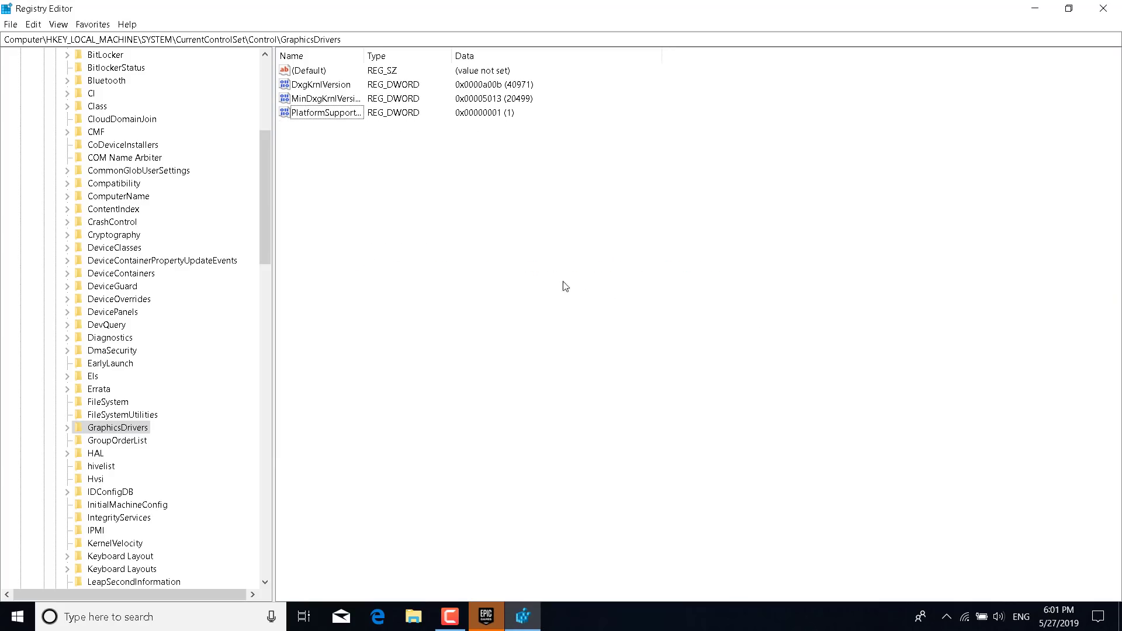
Step: Close Registry Editor, view Fortnite's settings in the Epic Games Launcher library, then close the launcher
left_click(1114, 6)
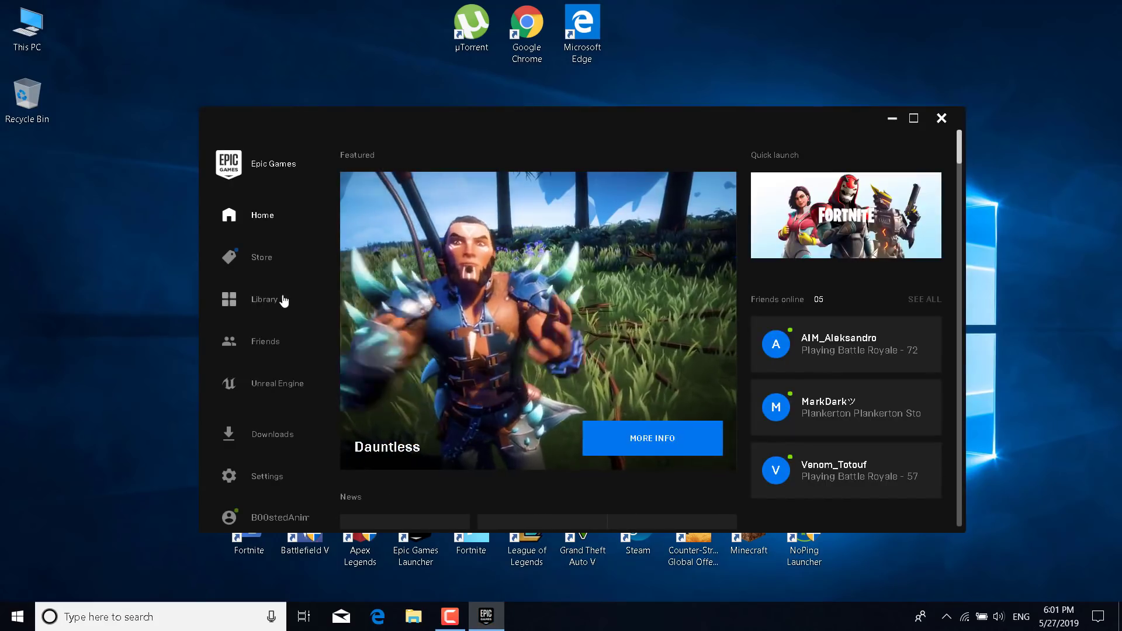
left_click(283, 301)
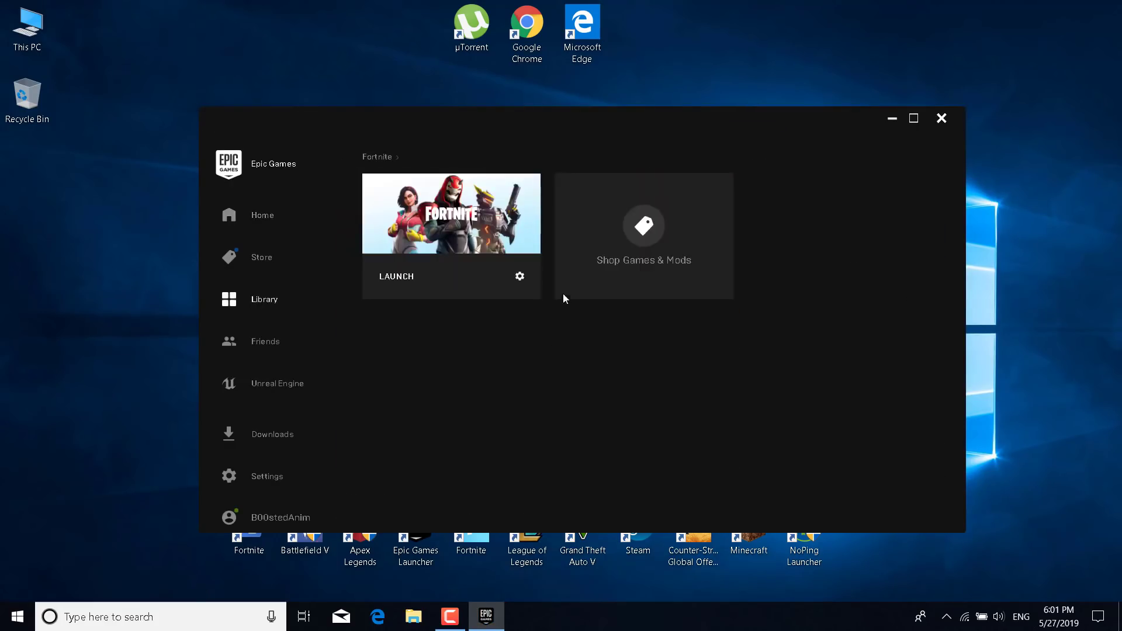
left_click(519, 277)
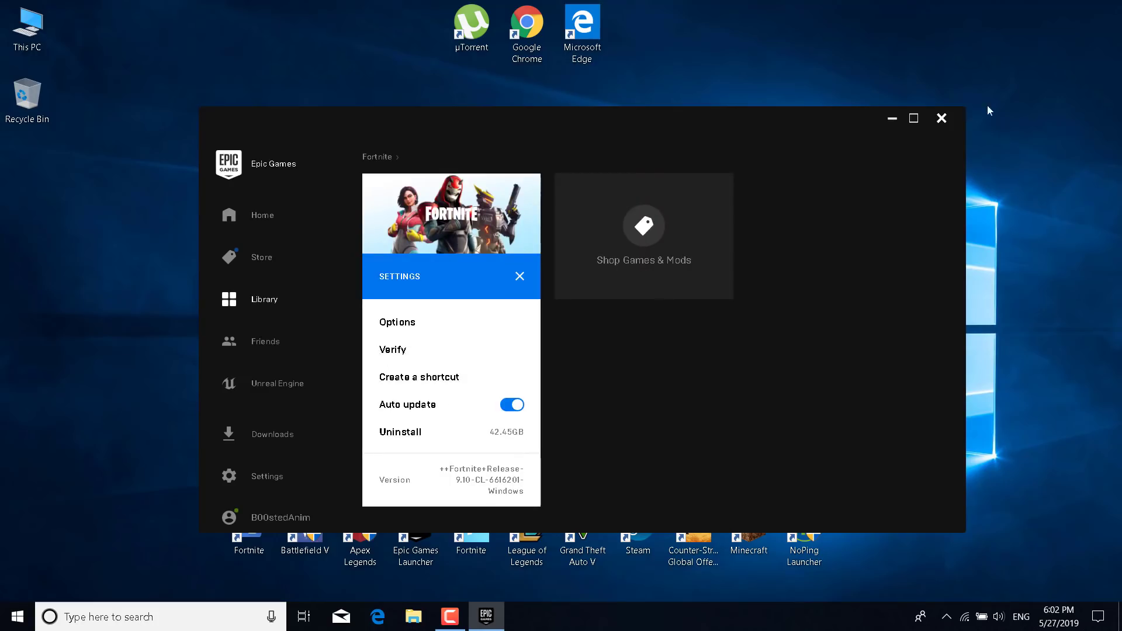
left_click(942, 120)
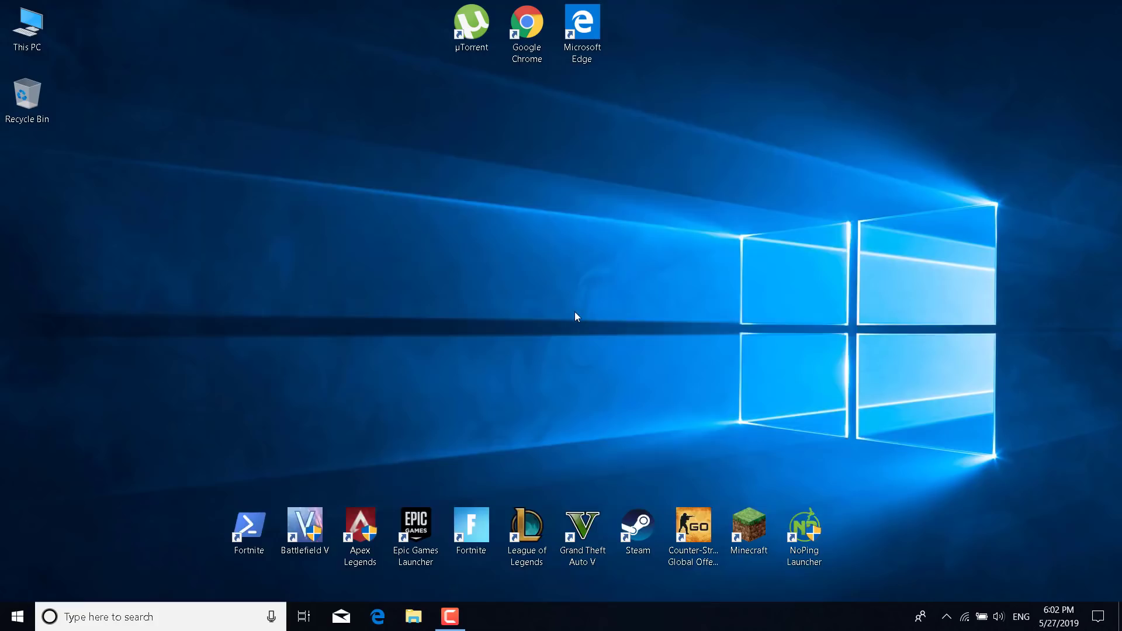